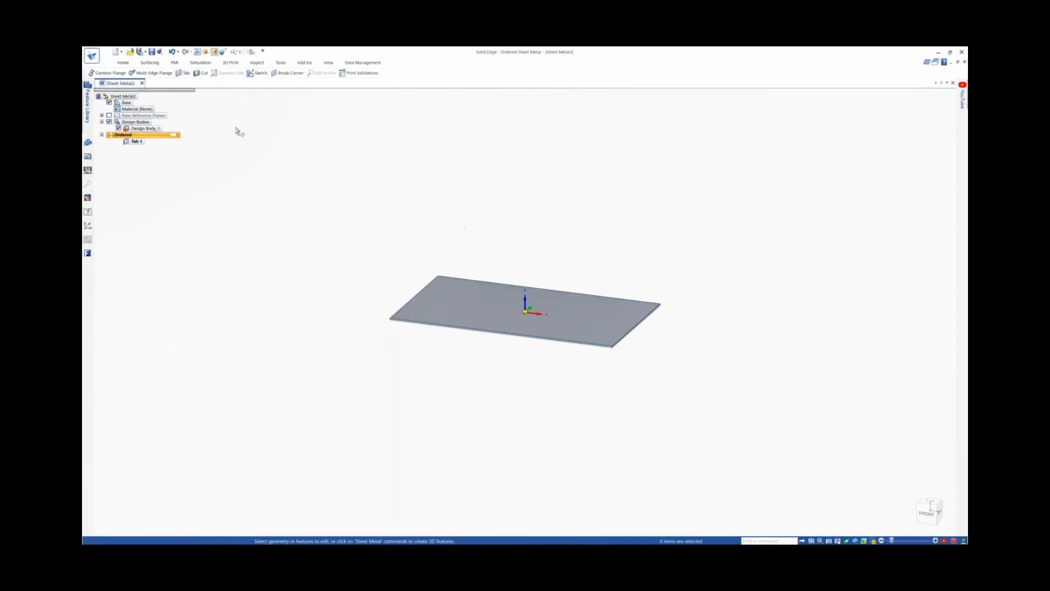
Add a multi-edge flange about 99 mm deep, bent downward from the plate's front, left and back edges
click(154, 72)
click(437, 324)
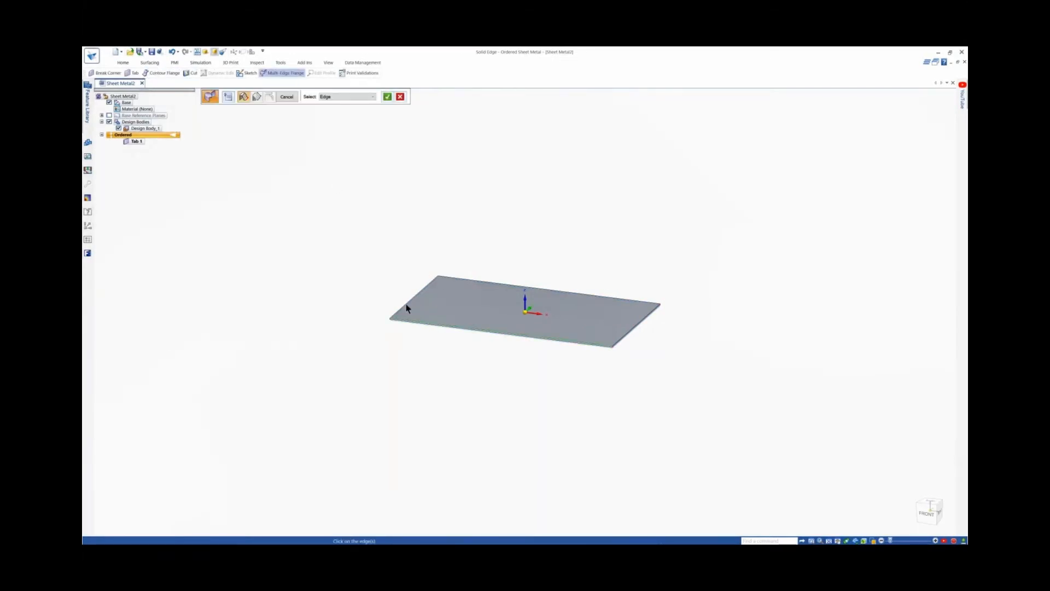
click(458, 278)
right_click(414, 327)
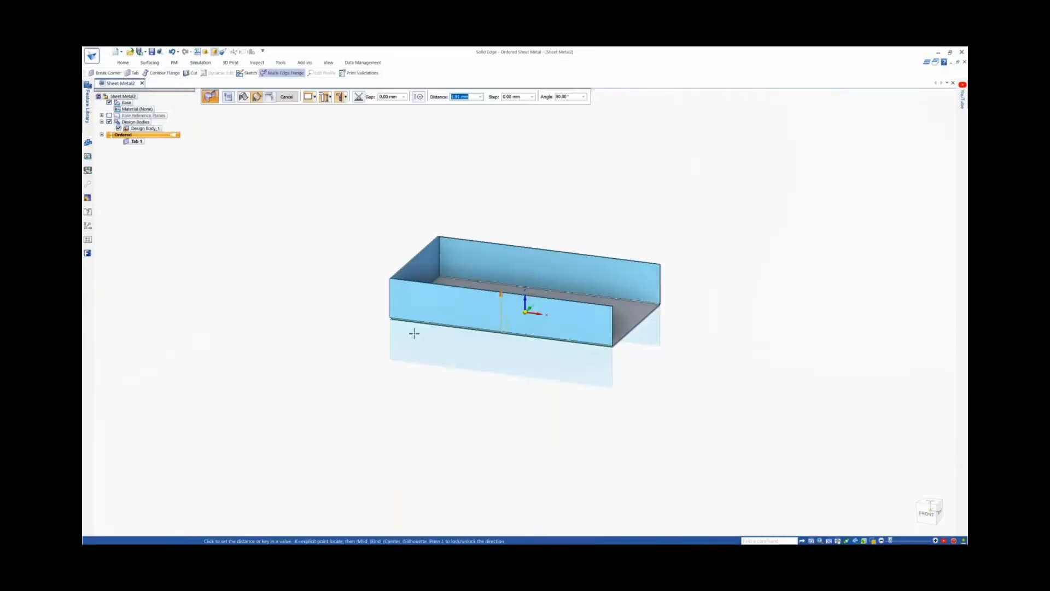
click(417, 392)
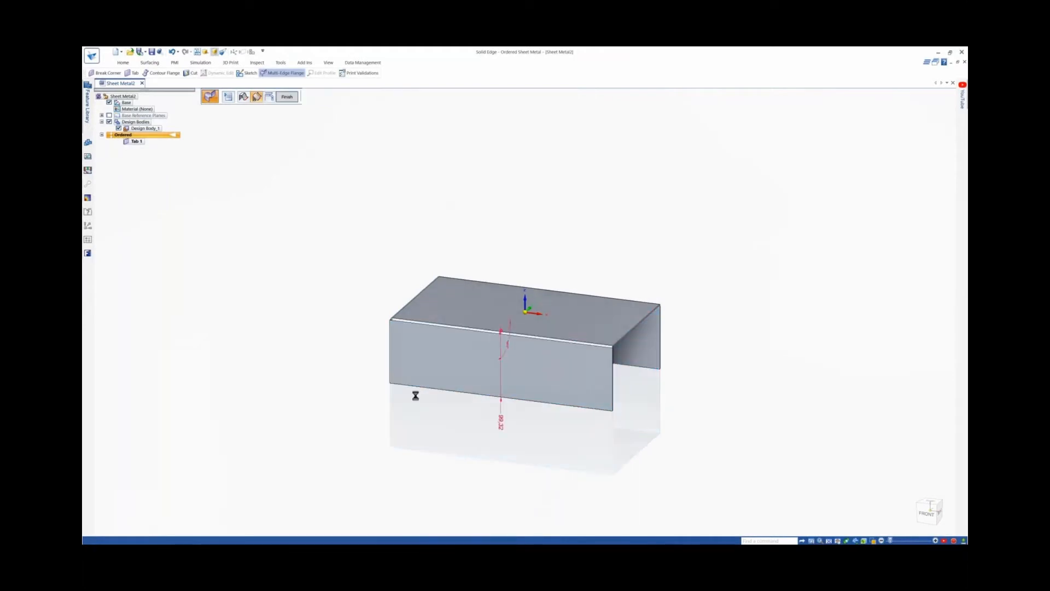
Start a contour flange at the plate's right front corner and sketch a slanted line followed by a vertical line about 21 mm long
click(163, 73)
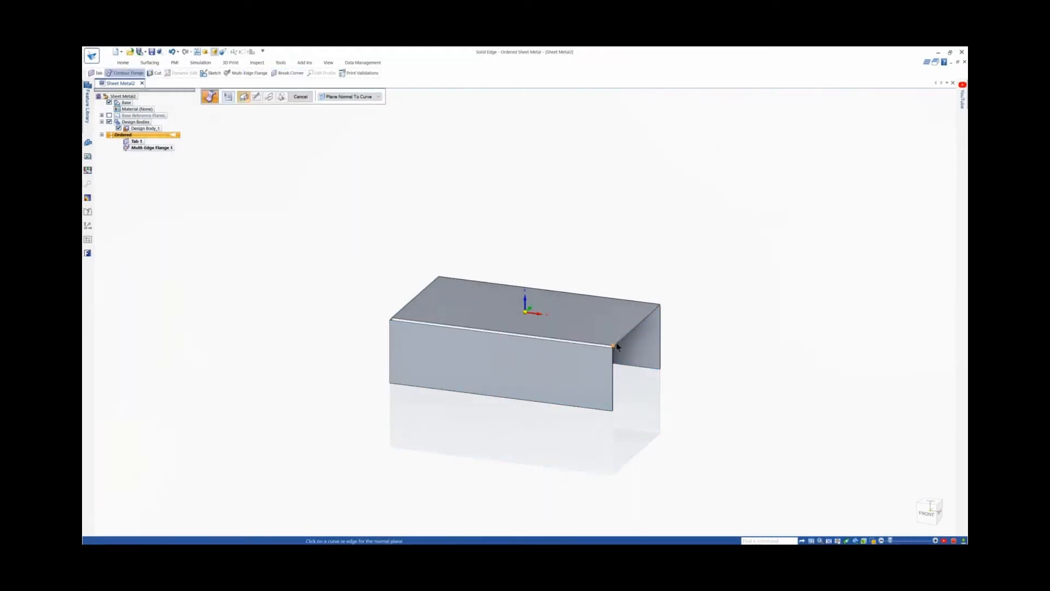
click(614, 344)
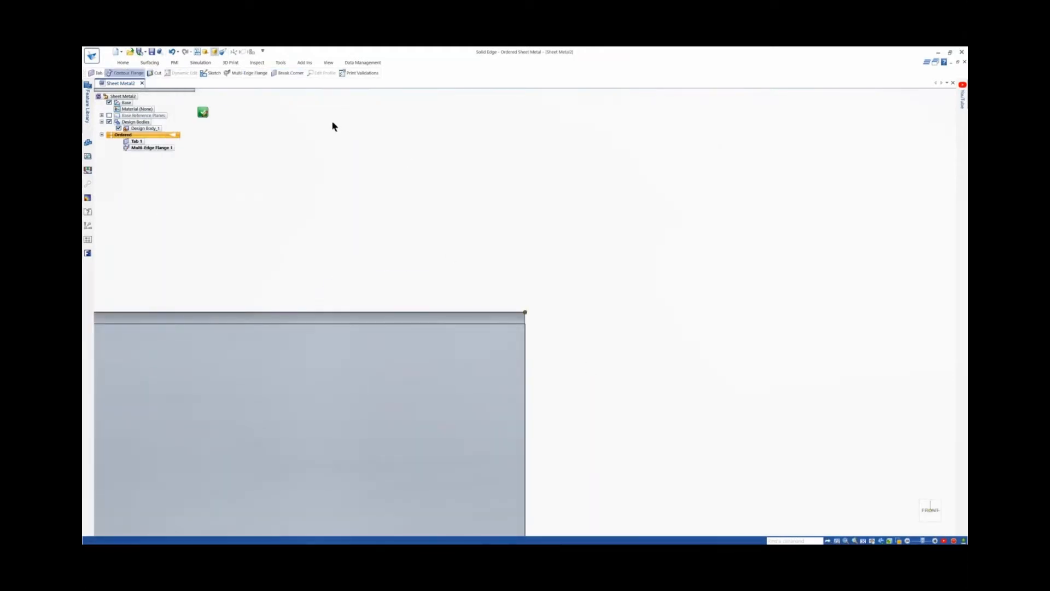
click(524, 311)
click(563, 232)
click(562, 151)
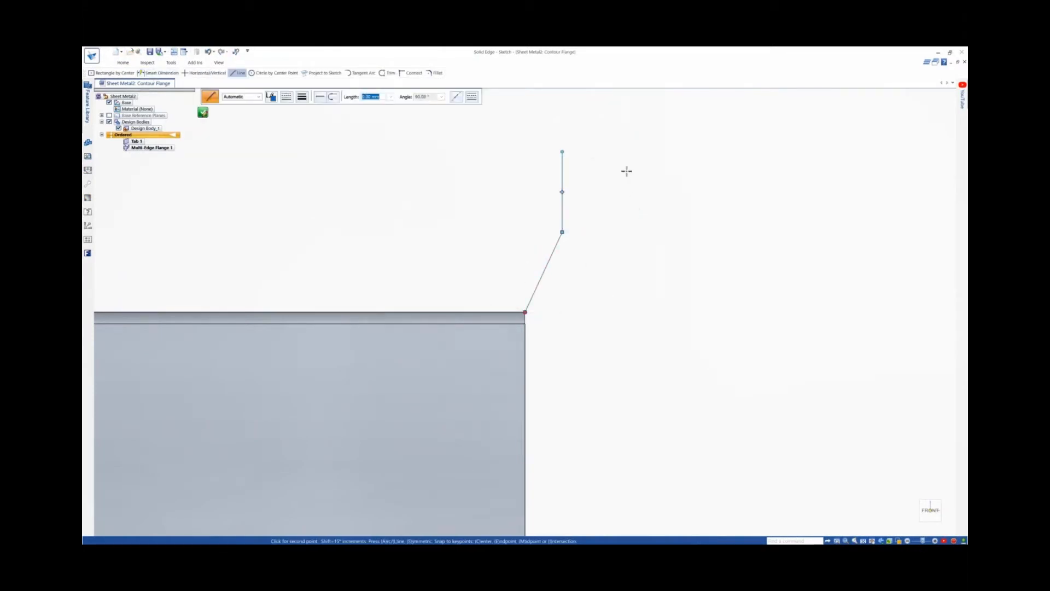
Dimension the contour flange profile's vertical line to 20 mm
click(172, 73)
click(562, 211)
click(599, 213)
text(2)
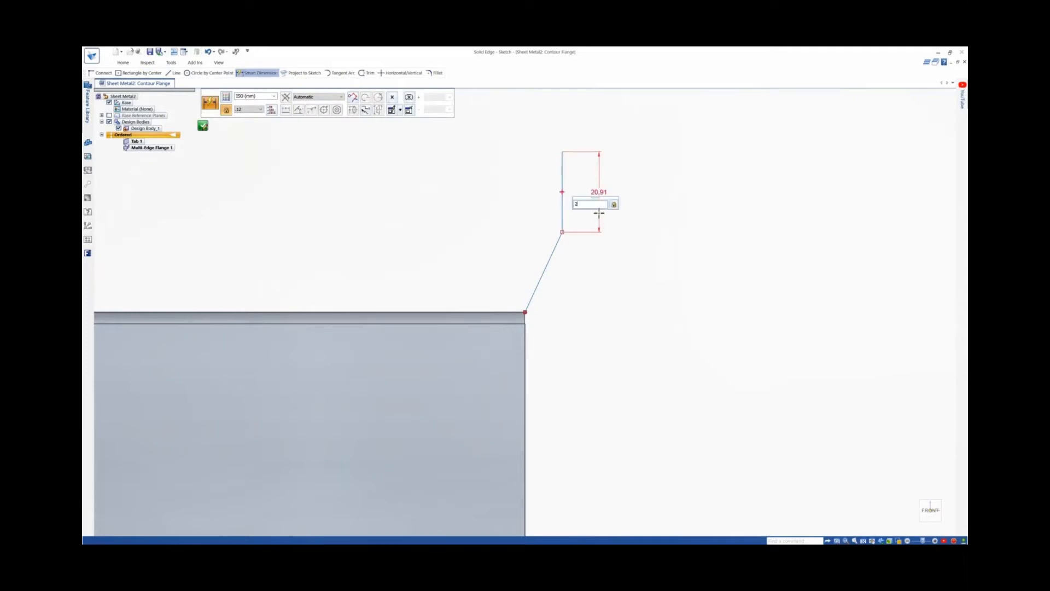
text(0)
key(Return)
Set the angle between the slanted and vertical profile lines to 150°
click(538, 285)
click(560, 184)
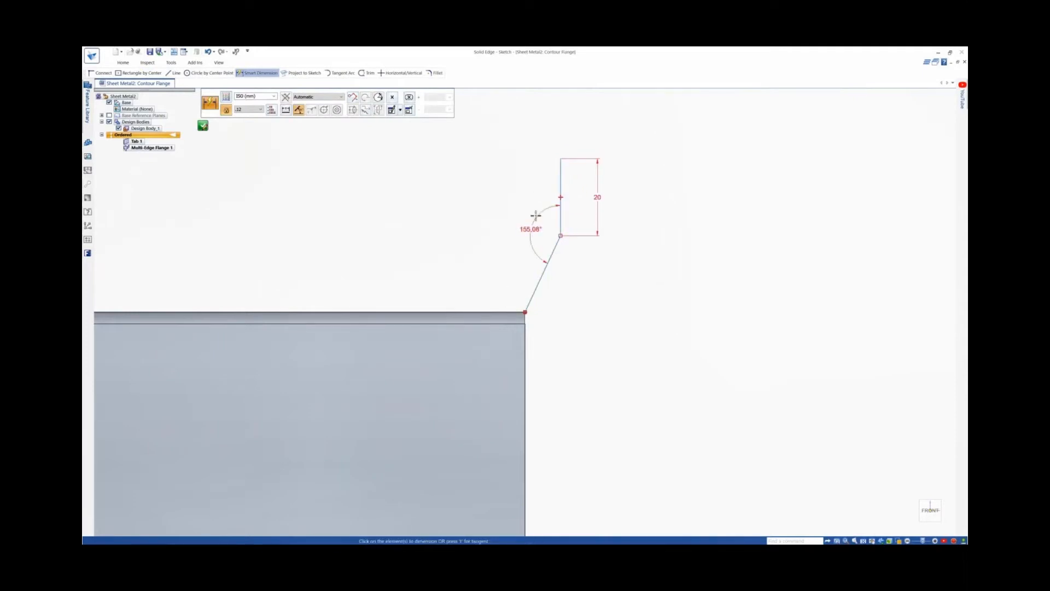
click(535, 216)
text(150)
key(Return)
Close the profile sketch and create the contour flange along the plate's right edge
click(203, 125)
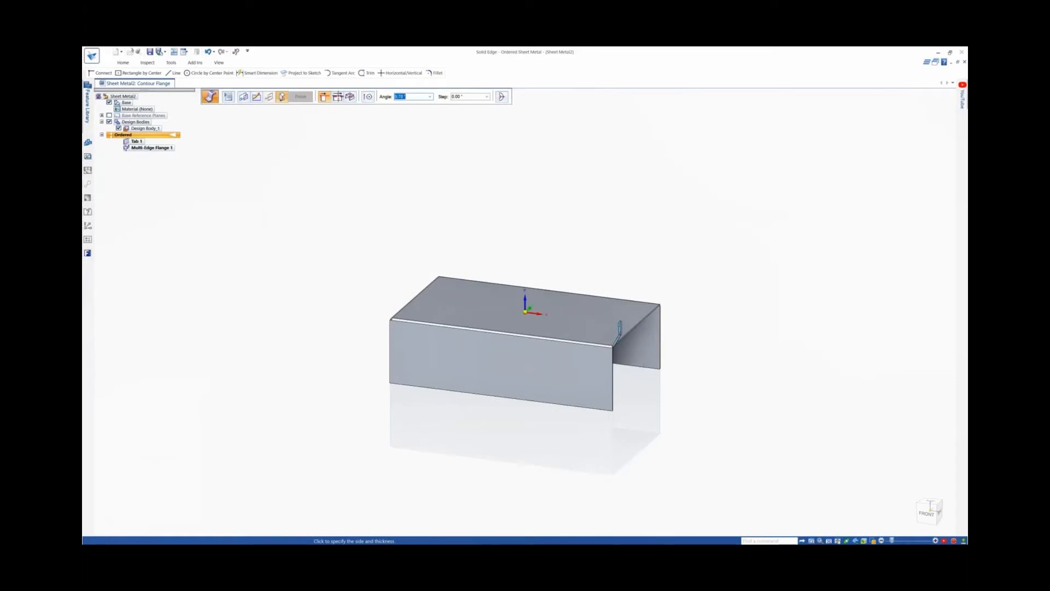
click(685, 213)
right_click(686, 213)
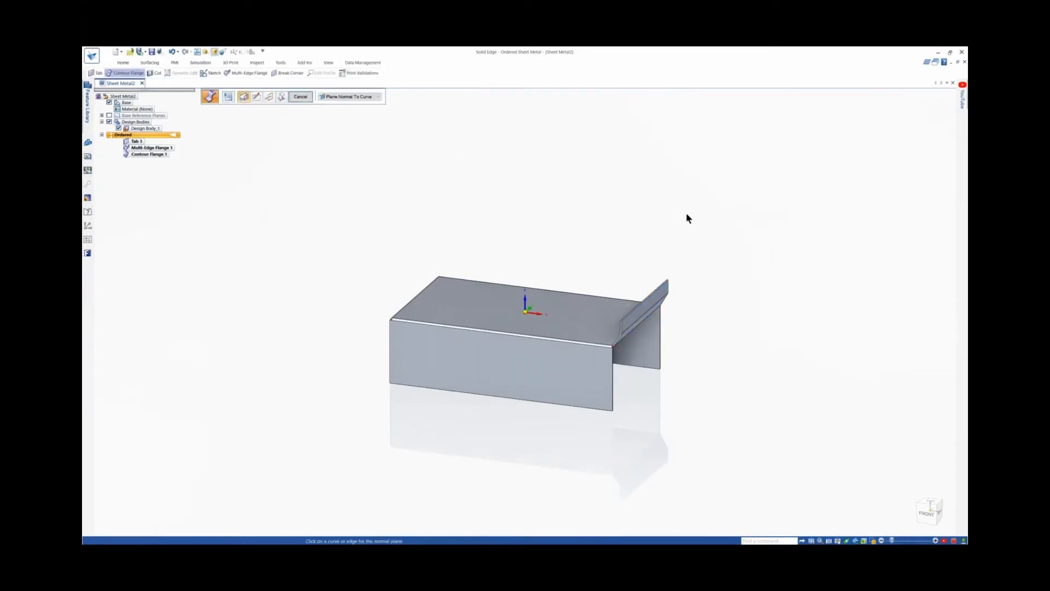
Round the corners of the front and back flanges with a 10 mm corner break
click(290, 73)
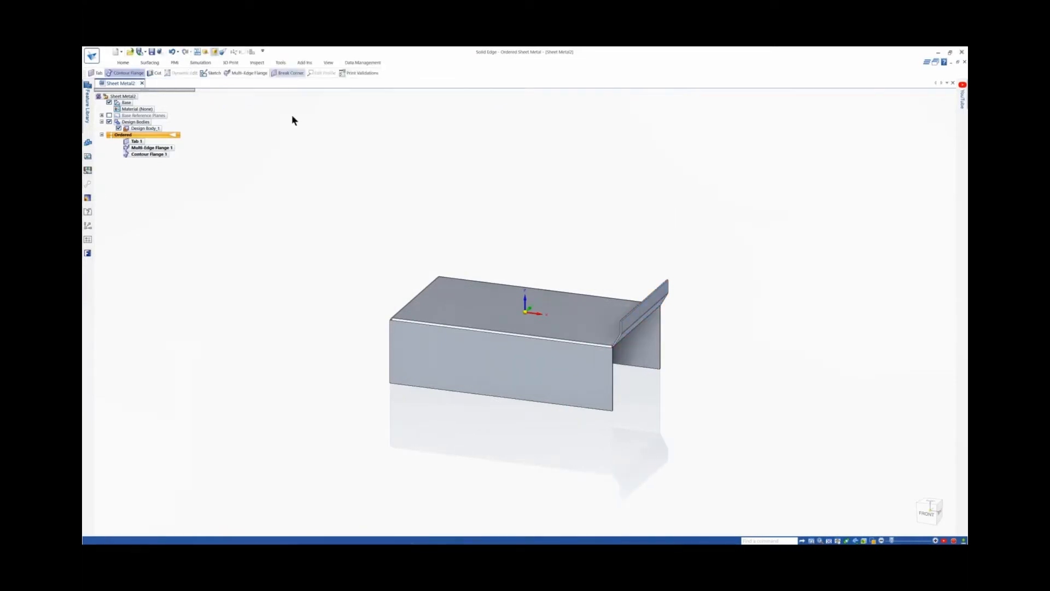
click(440, 374)
click(654, 352)
right_click(671, 381)
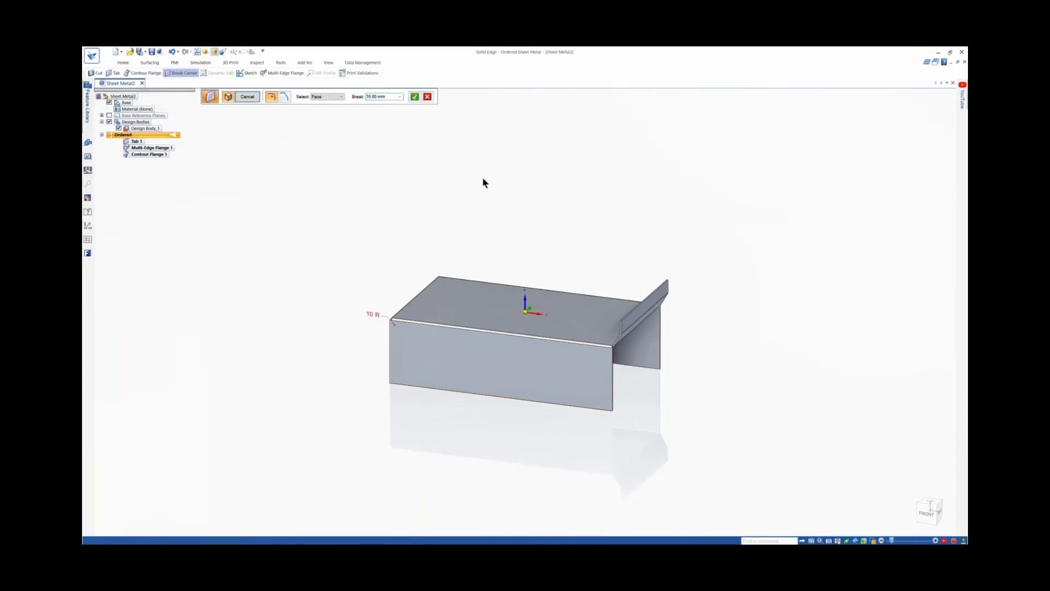
Start a cutout sketch on the front flange face and draw a circle in the left part of the flange
click(96, 73)
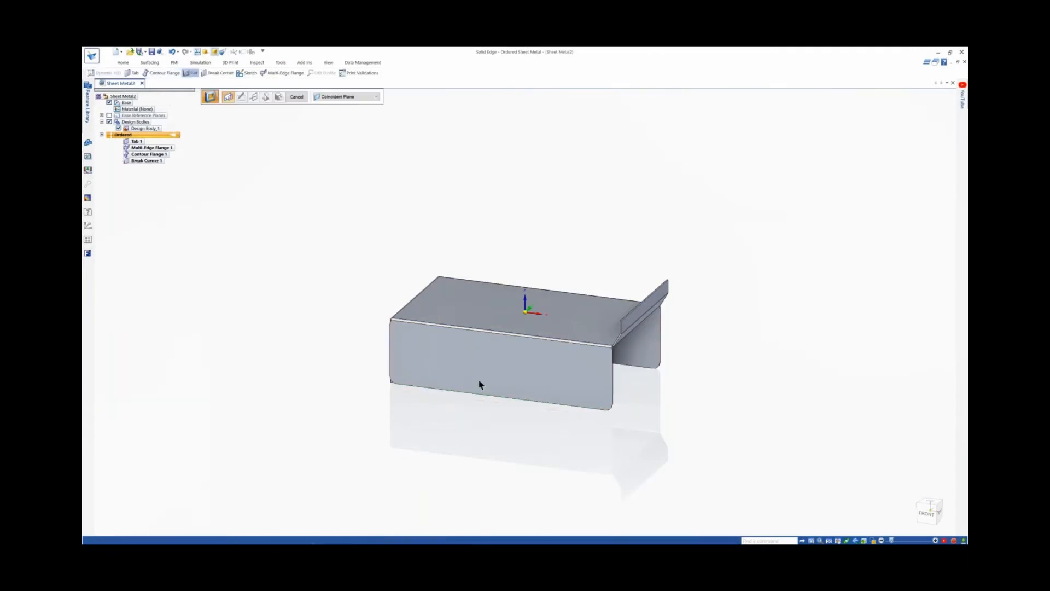
click(478, 379)
click(208, 73)
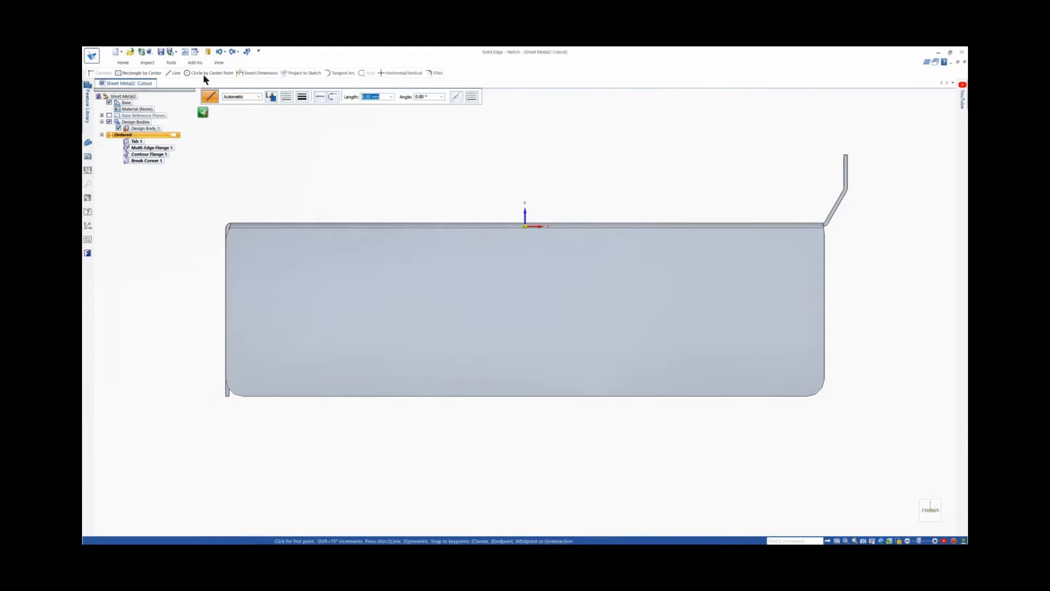
click(364, 317)
click(384, 292)
Dimension the circle's centre 80 mm from the flange's left edge
click(128, 73)
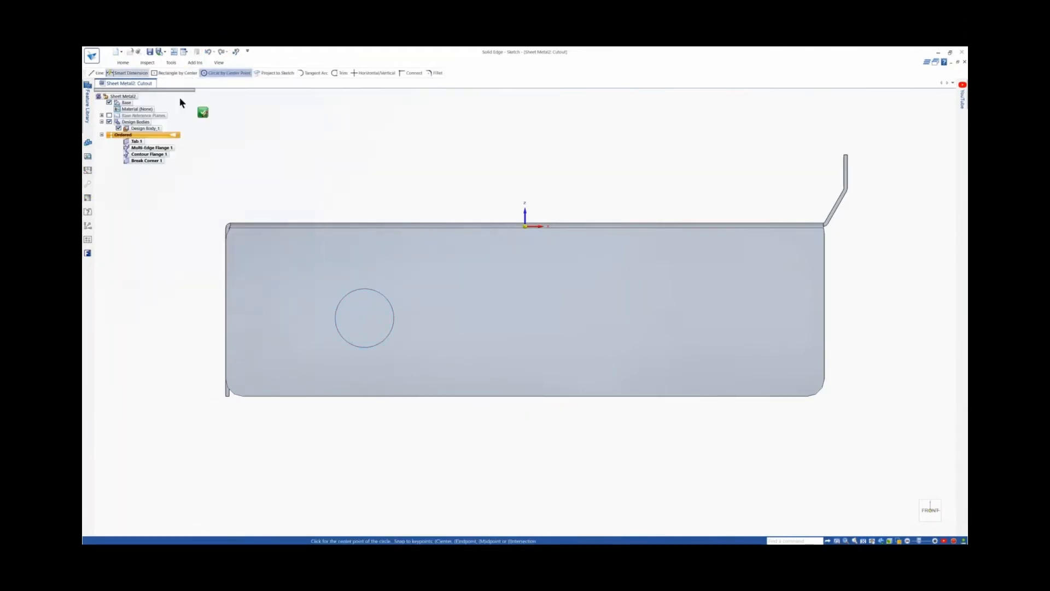
click(227, 356)
click(362, 347)
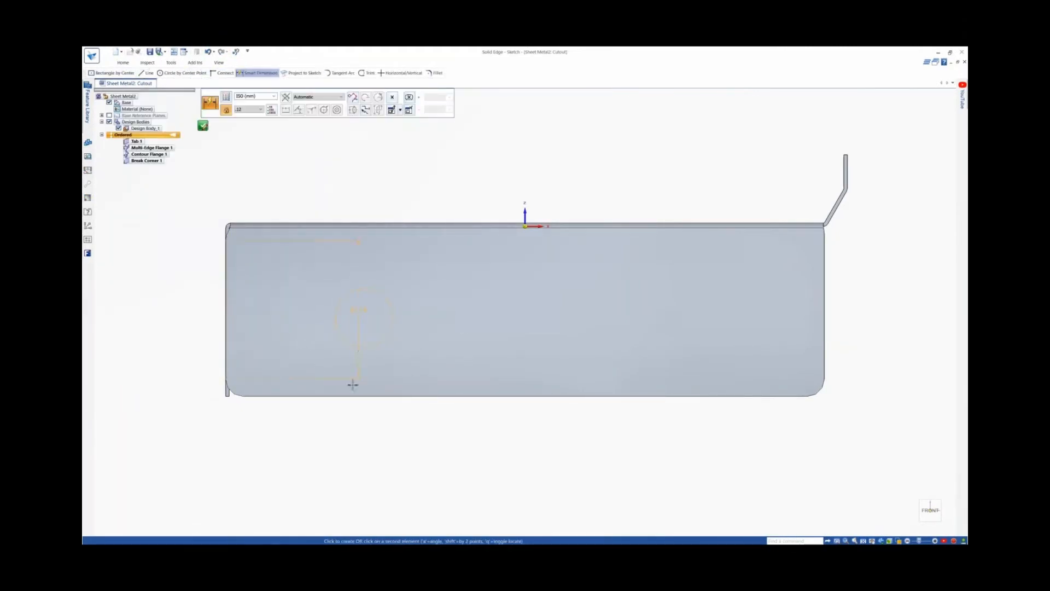
click(397, 428)
text(80)
key(Return)
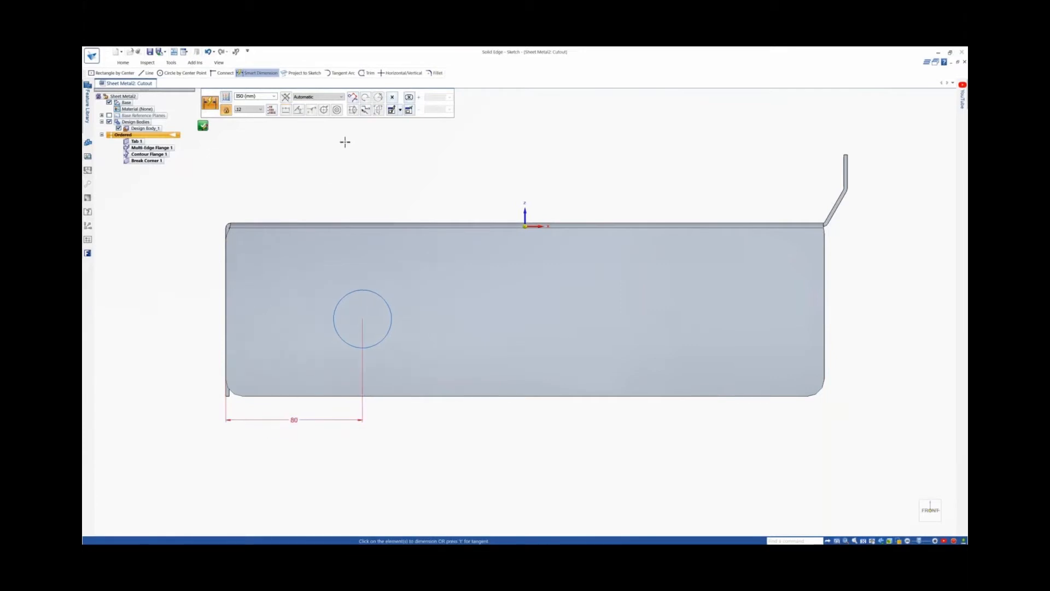
Align the circle's centre horizontally with the midpoint of the flange's left edge and close the cutout sketch
click(402, 73)
click(362, 318)
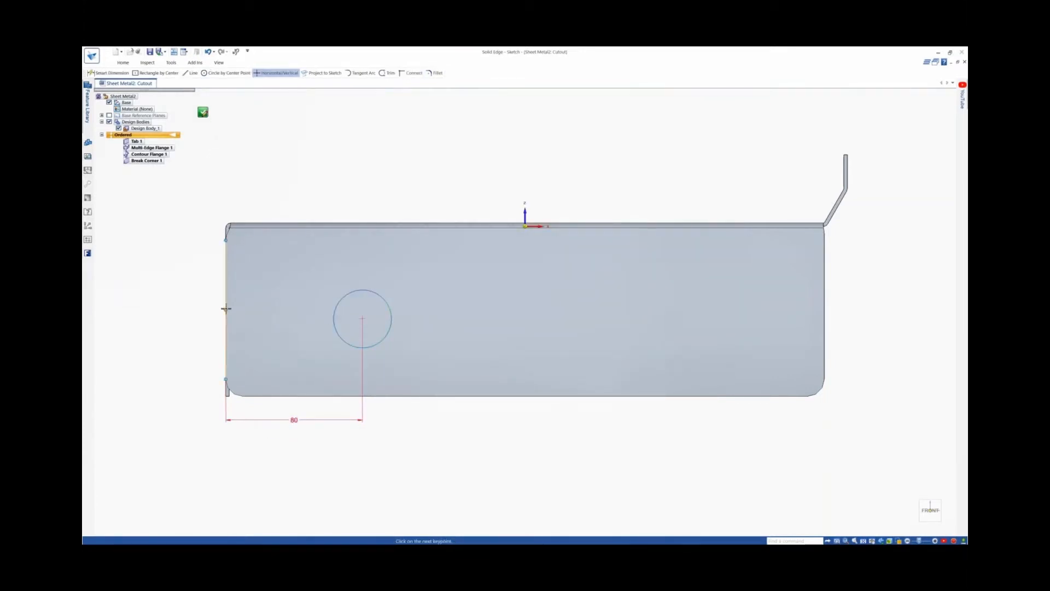
click(226, 310)
key(Escape)
click(203, 112)
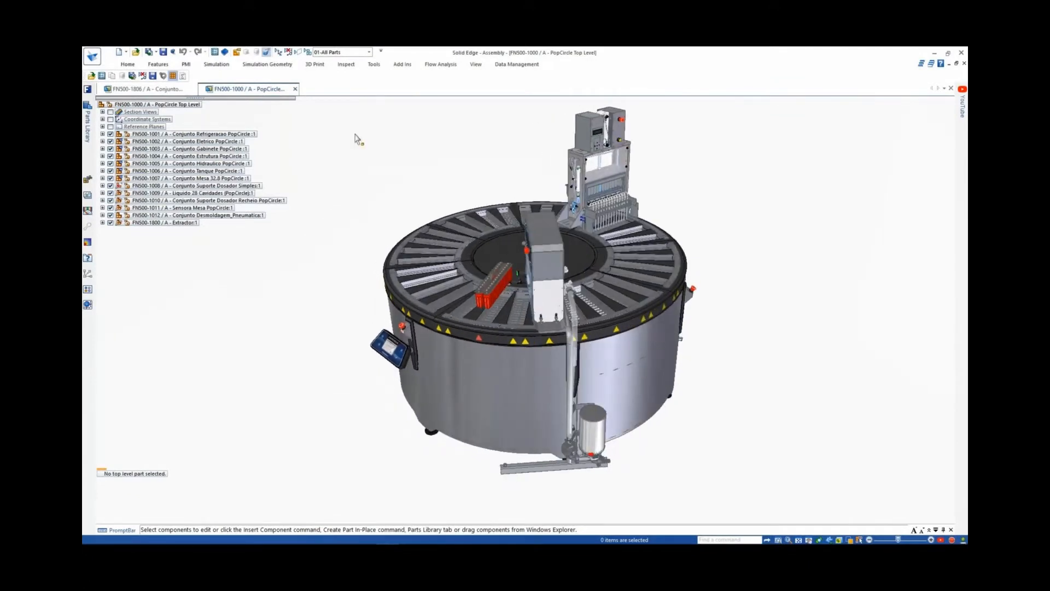
Display the PopCircle top-level assembly in the 07-Filling Doser configuration
click(370, 52)
click(350, 103)
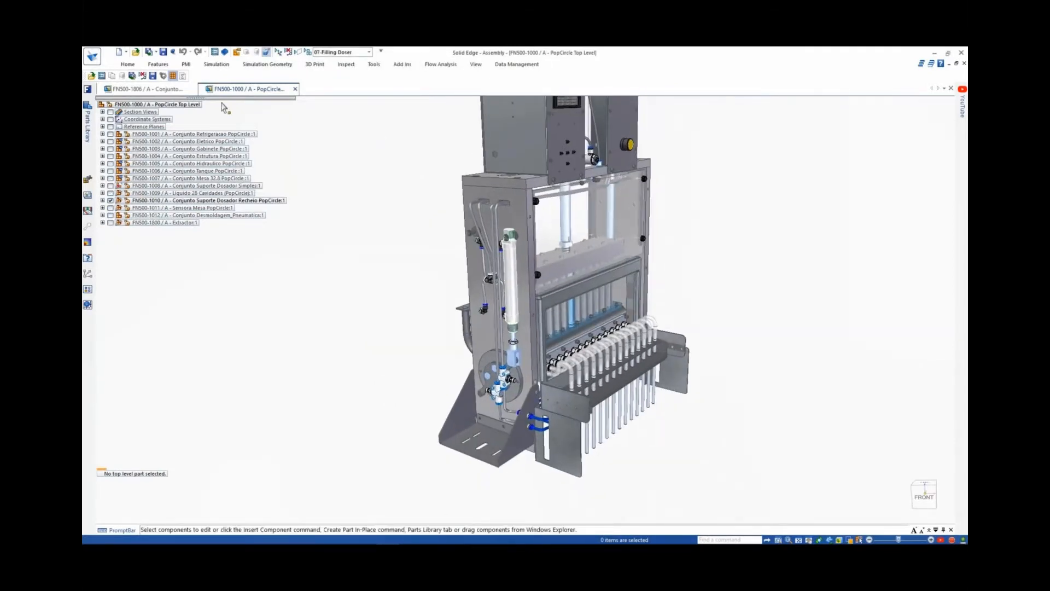
Turn the text labels of the predicted commands on and back off
click(183, 77)
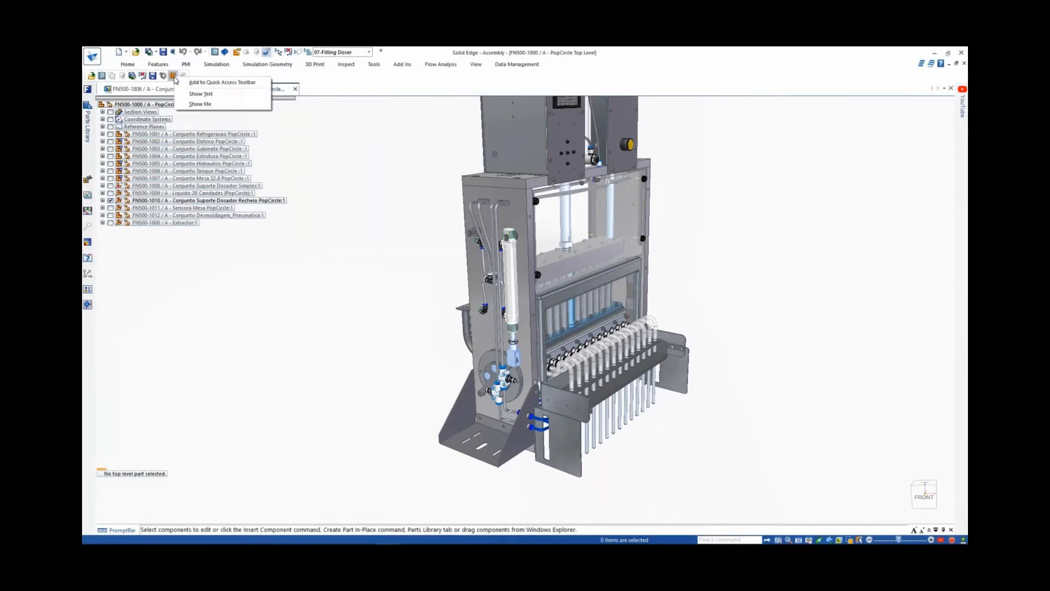
click(202, 93)
click(441, 76)
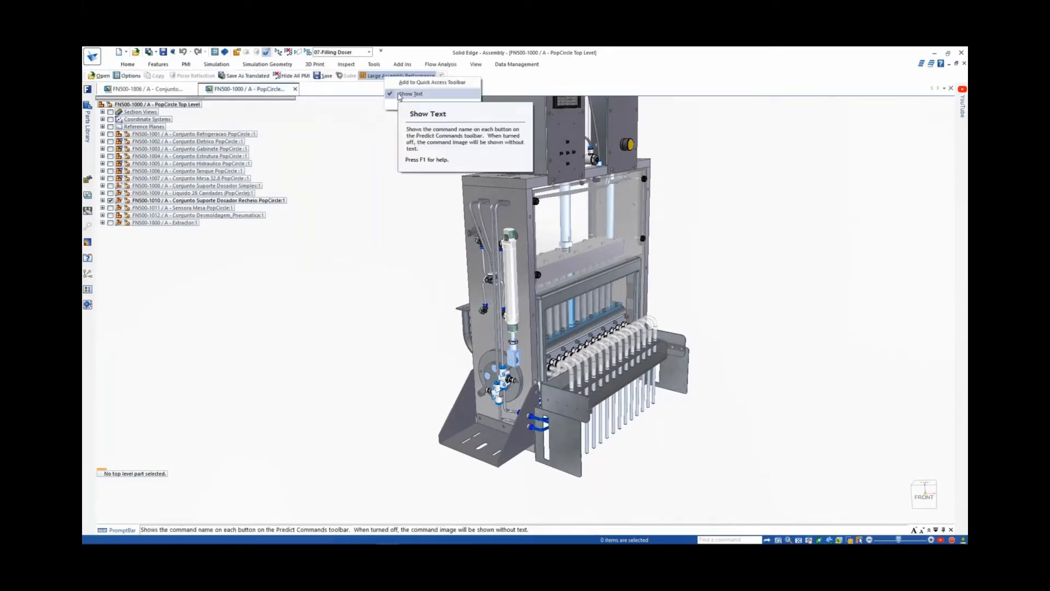
click(405, 93)
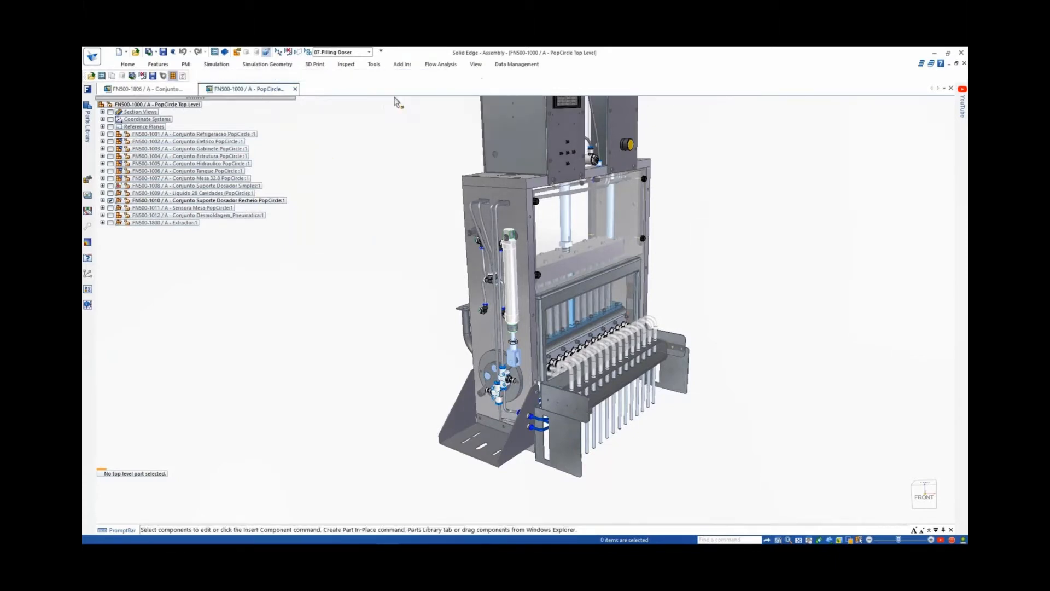
Open the filling doser subassembly FN500-1561 Dosador Recheio 28Cav in its own window
right_click(500, 182)
click(544, 204)
right_click(417, 197)
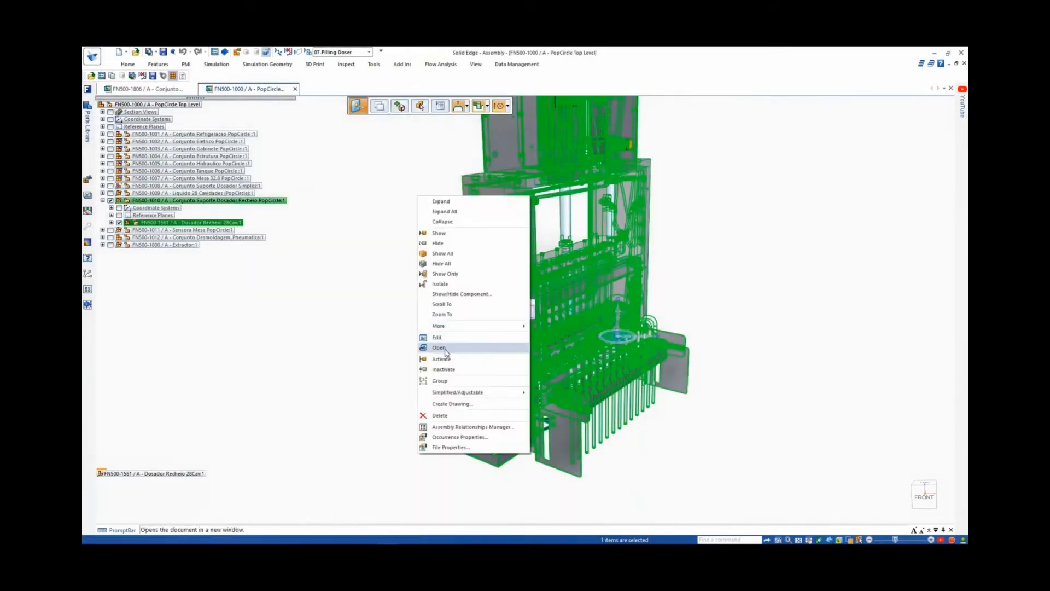
click(445, 351)
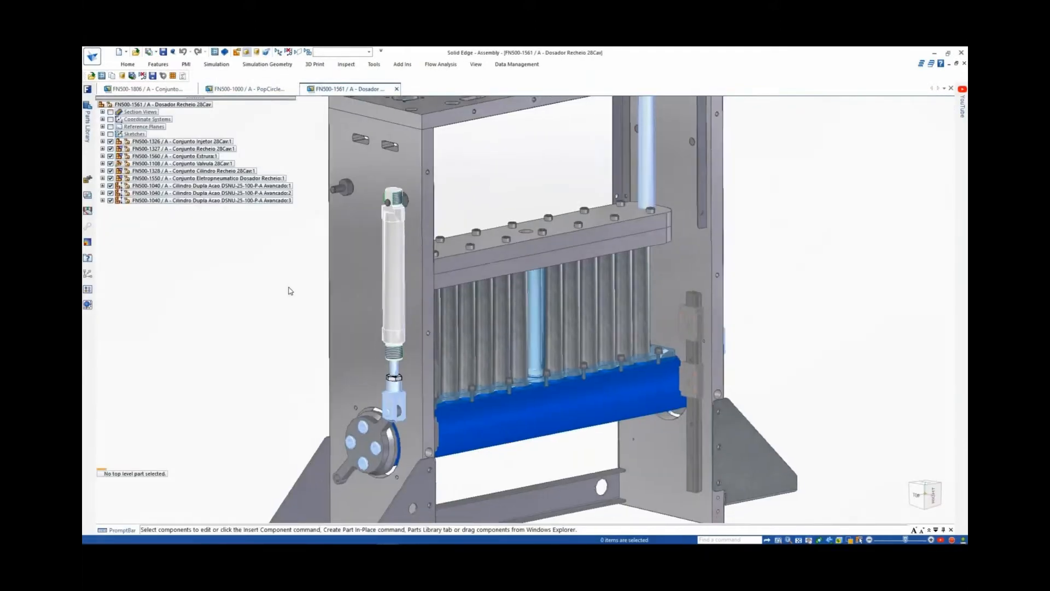
Import the Parasolid file FN500-1040.x_t from the Internal Components folder as an assembly with Create Internal Components enabled
click(93, 76)
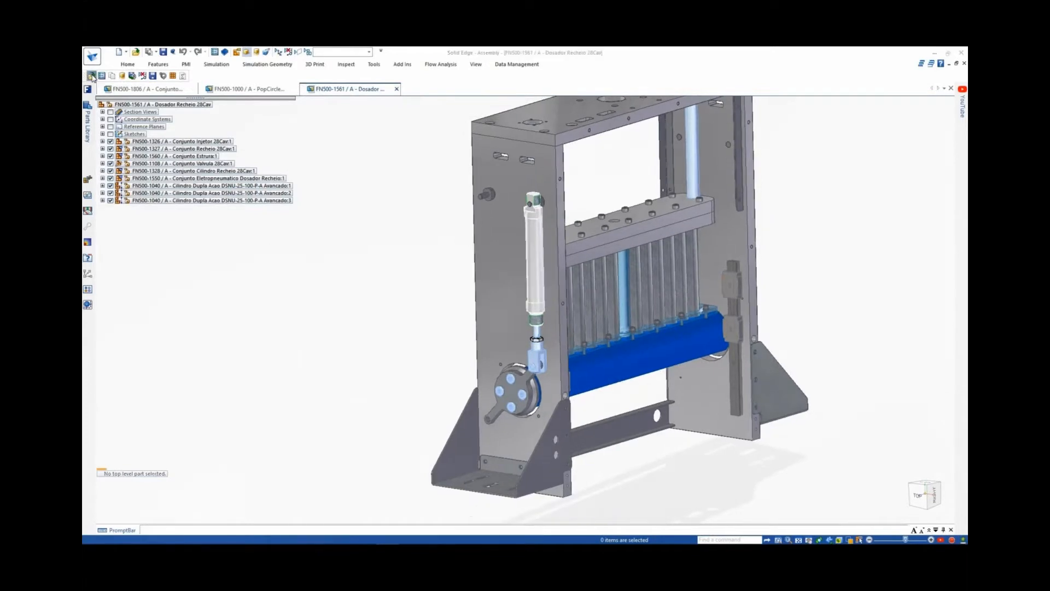
click(354, 162)
double_click(355, 163)
double_click(355, 163)
click(354, 163)
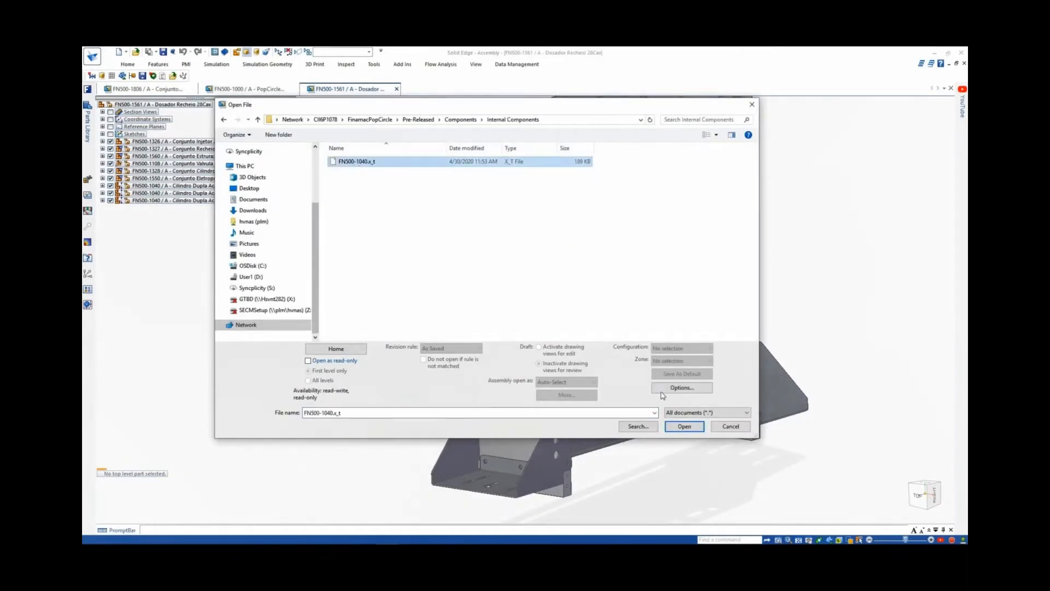
click(662, 391)
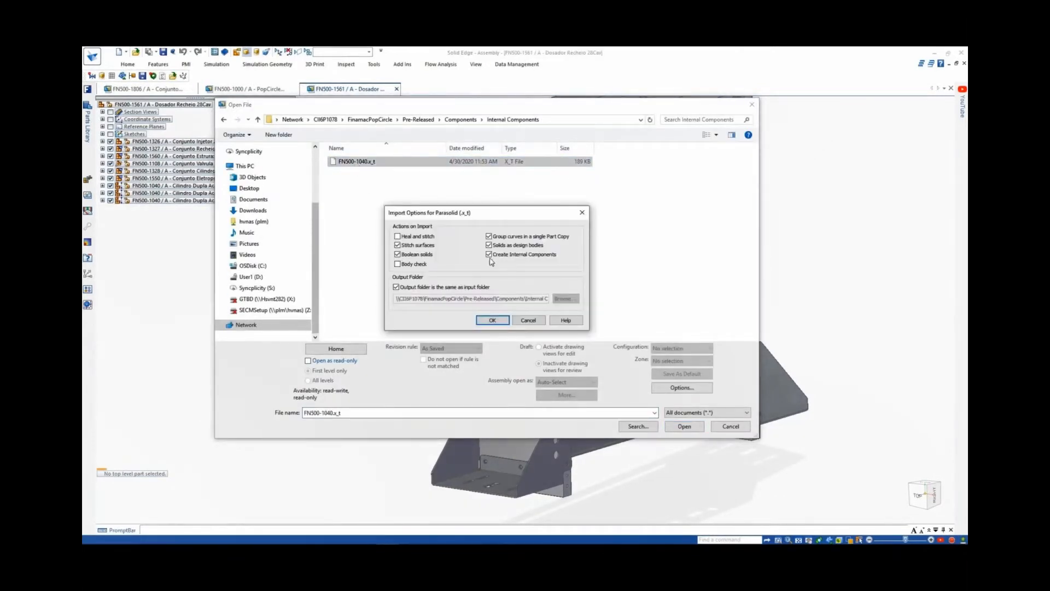
click(492, 320)
click(678, 428)
click(605, 367)
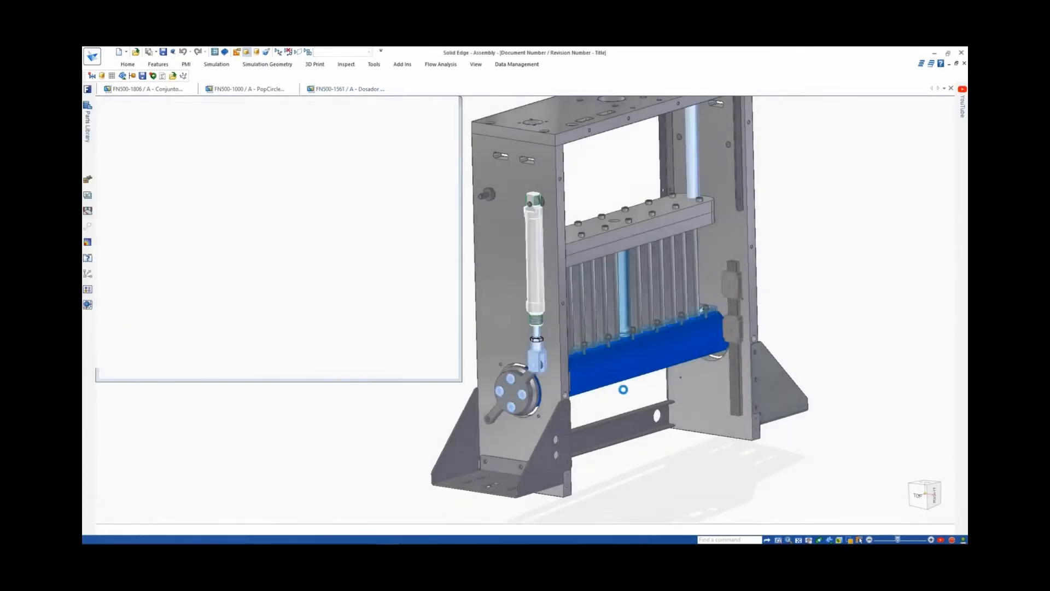
Expand the imported assembly's Internal Components collection and FN500-1036.par to examine their contents
middle_drag(622, 389, 626, 435)
click(102, 126)
click(111, 133)
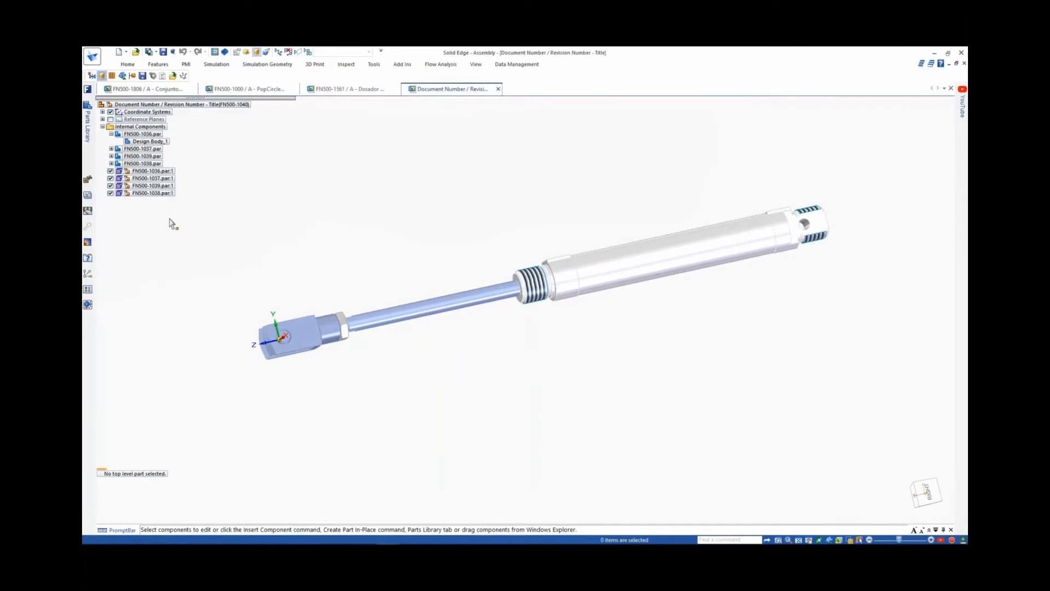
Use the Relationship Assistant on all cylinder parts to process and accept the mate and axial align relationships between them
click(129, 66)
click(211, 86)
drag(214, 138, 846, 440)
click(483, 387)
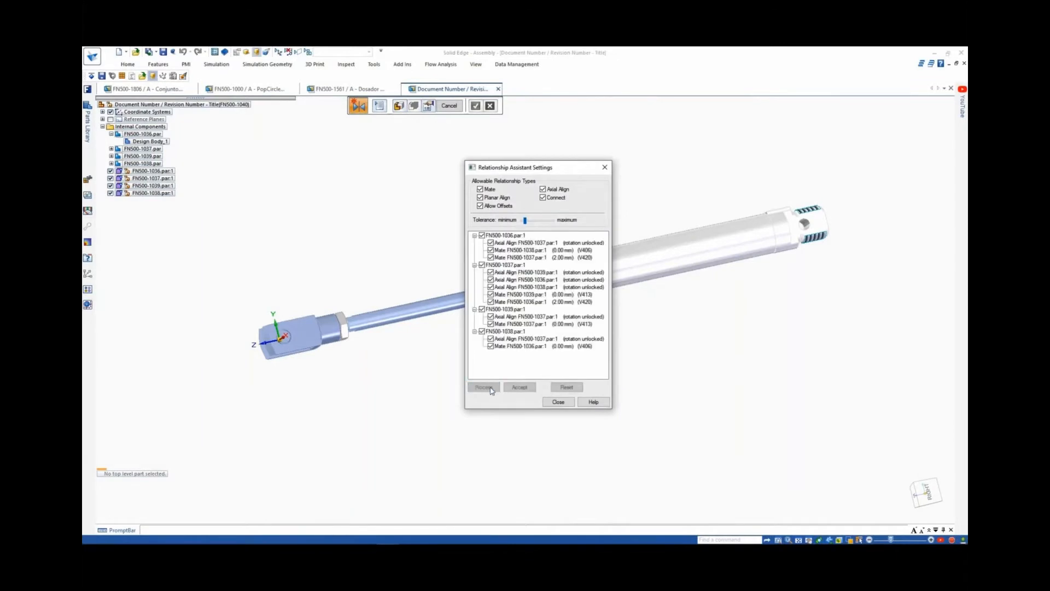
click(519, 386)
click(557, 402)
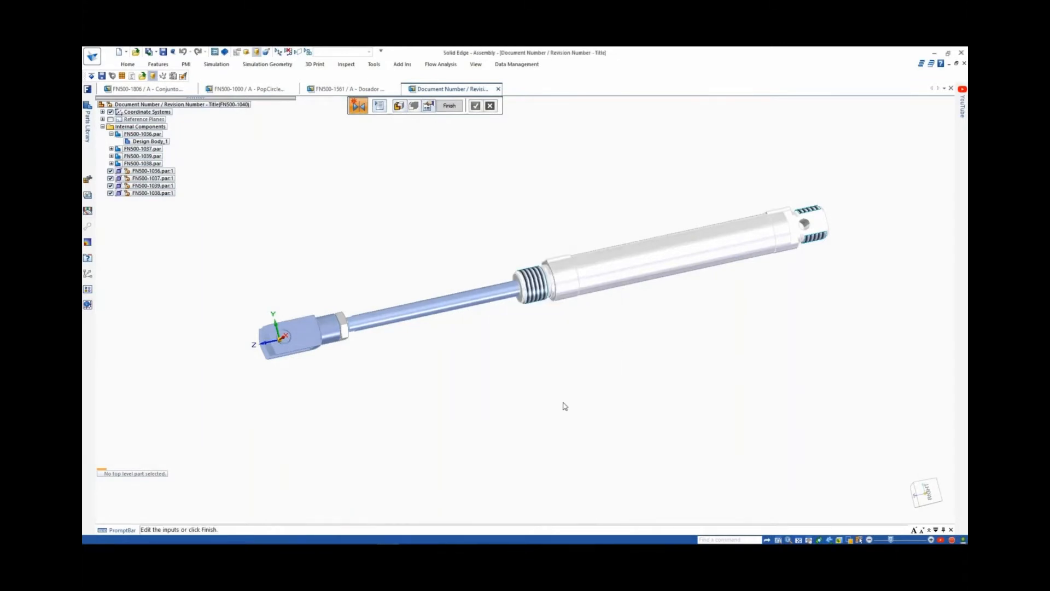
key(Escape)
right_drag(542, 365, 542, 391)
drag(315, 345, 277, 367)
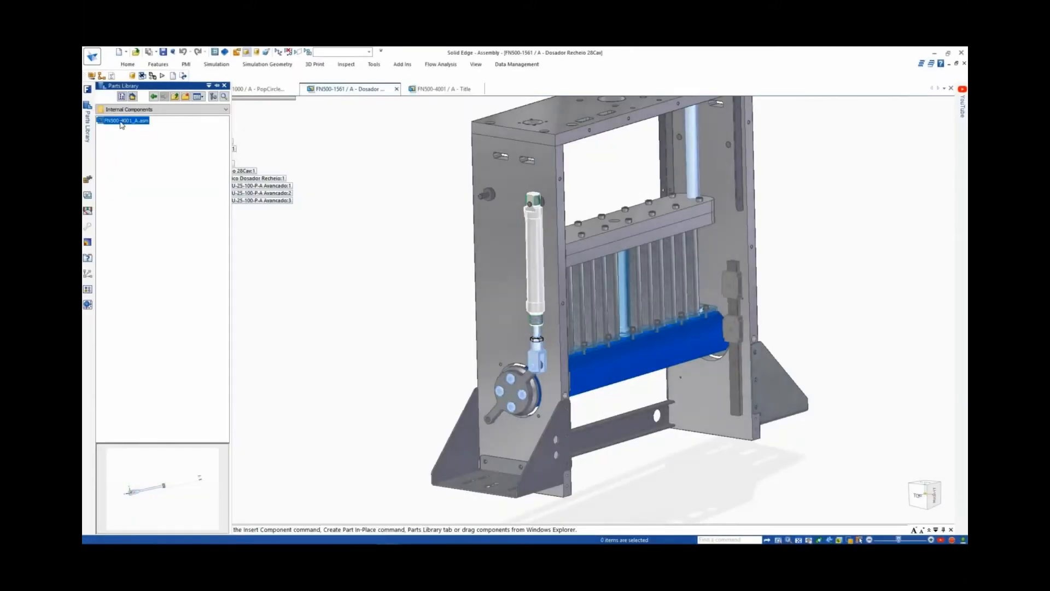
Insert the FN500-4001_A.asm cylinder beside the frame and mate its rear end to the side plate's upper mounting pin
drag(121, 124, 392, 269)
scroll(464, 300, up, 3)
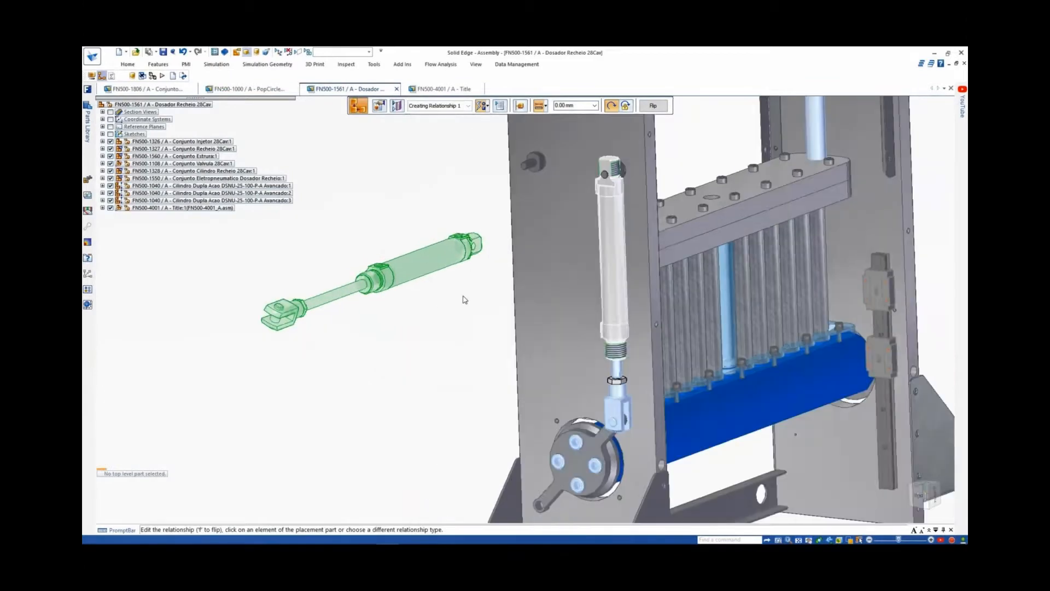
click(499, 105)
click(469, 202)
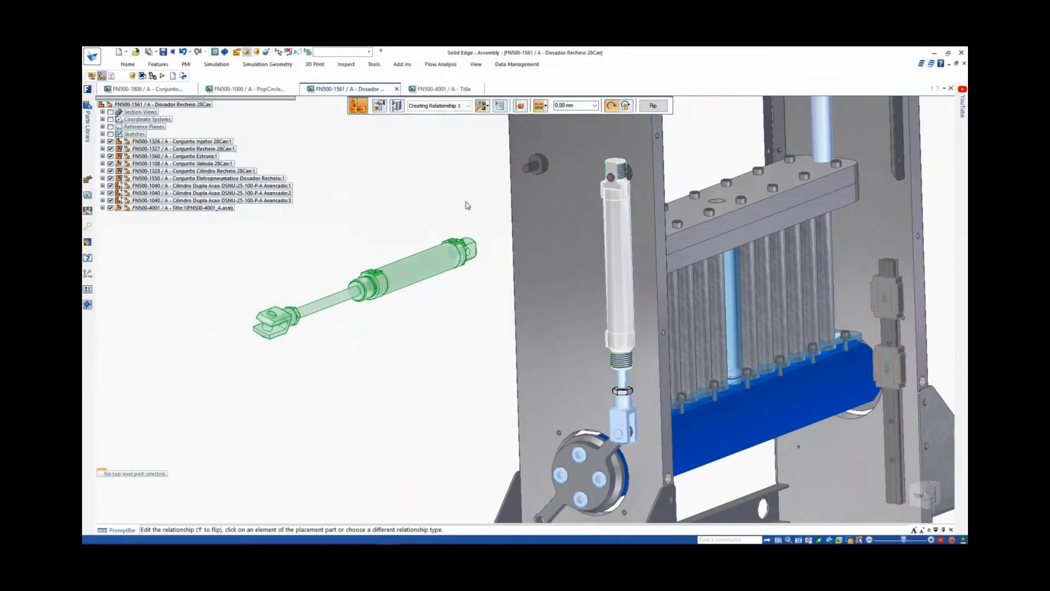
middle_drag(468, 205, 474, 206)
click(474, 247)
click(519, 164)
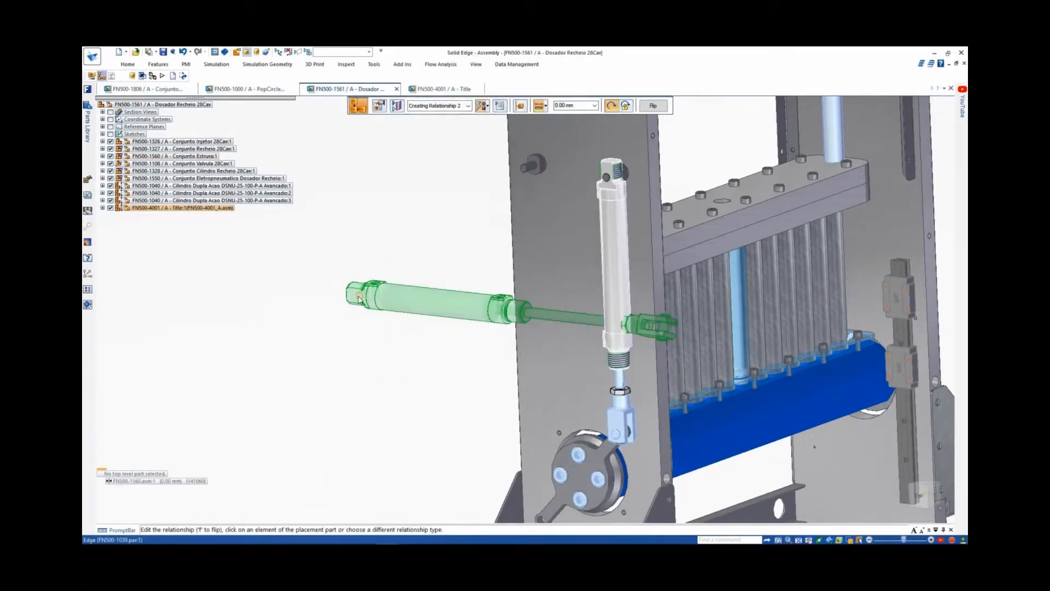
Axially align the cylinder's rear hole with the side plate's upper pin and its rod clevis with the lever hole
click(359, 298)
click(533, 164)
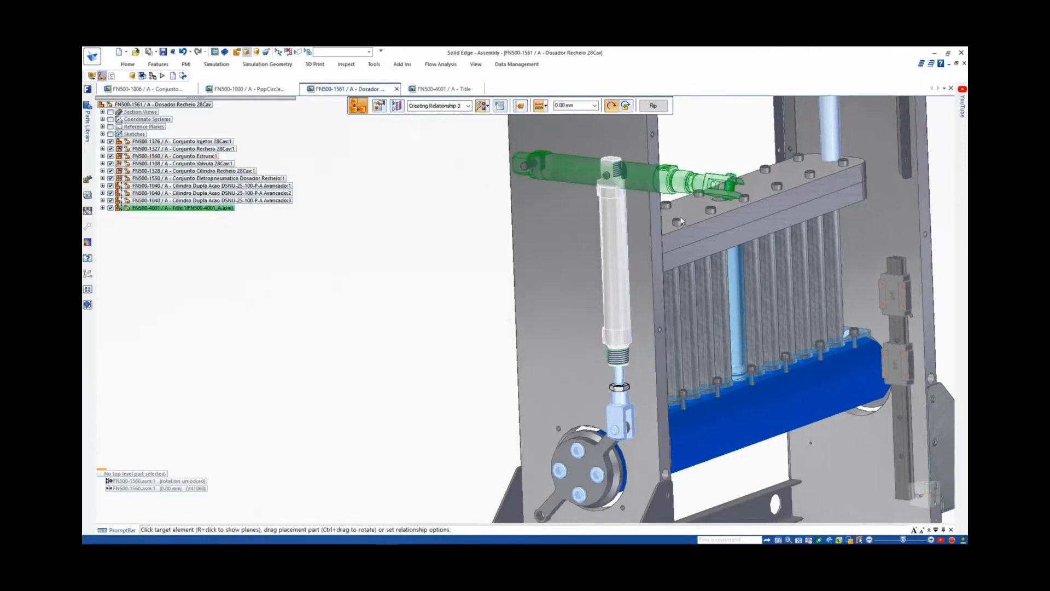
middle_drag(680, 221, 672, 222)
click(537, 487)
key(Escape)
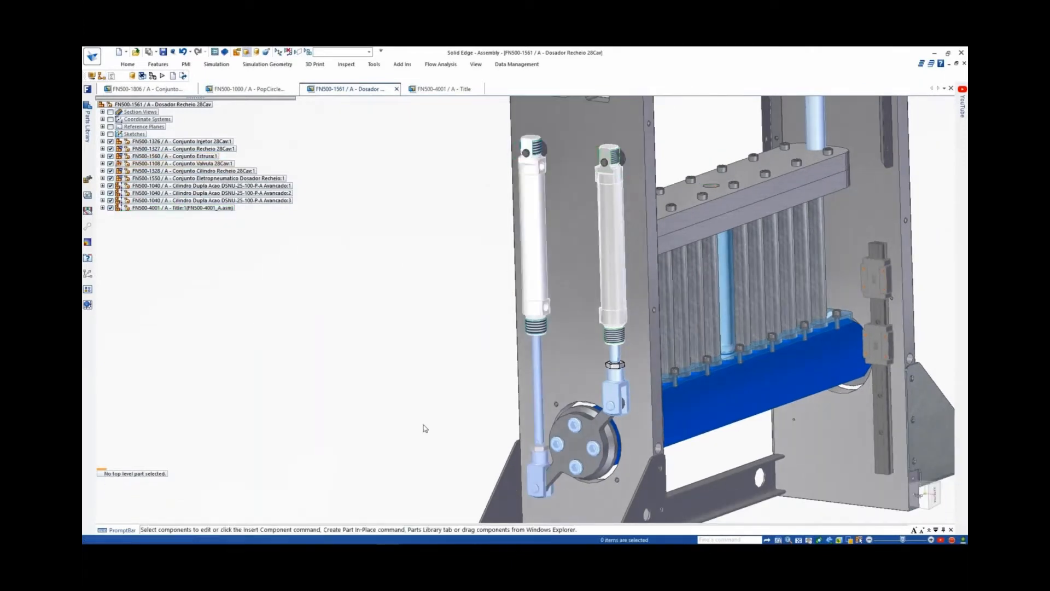
Move the newly placed cylinder's rod to exercise its linkage with the lever
middle_drag(426, 428, 394, 403)
scroll(393, 403, down, 3)
right_drag(394, 403, 393, 333)
drag(534, 376, 534, 343)
key(Escape)
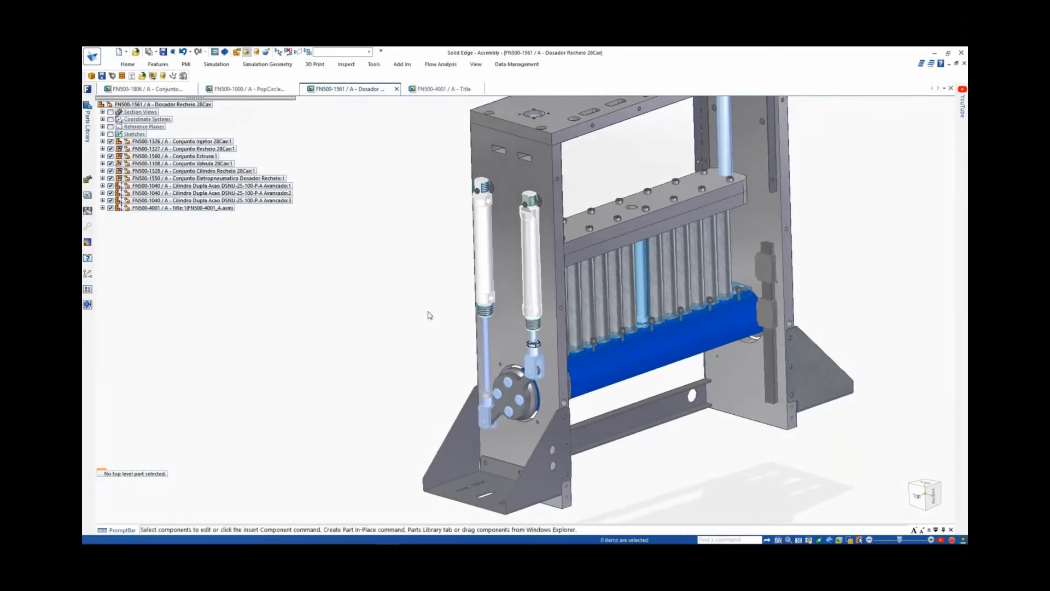
Display all hidden components of the filling doser assembly
scroll(427, 307, down, 3)
right_click(404, 229)
click(425, 328)
scroll(425, 331, up, 3)
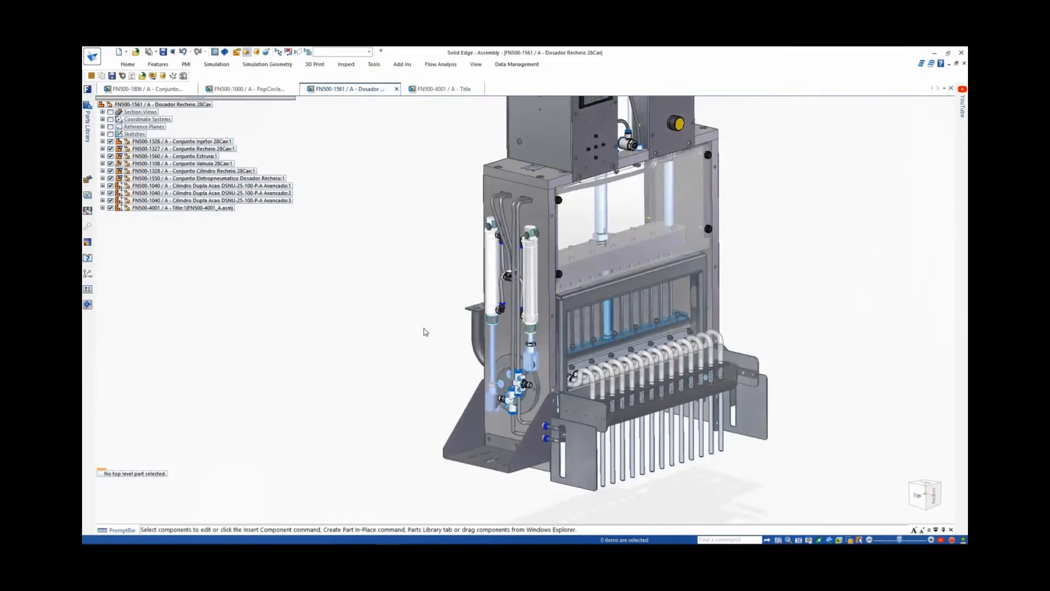
Copy FN500-1805, side cover FN500-1135 and four FN500-1147 screws from assembly FN500-1806 into the FN500-1561 filling doser assembly
click(167, 90)
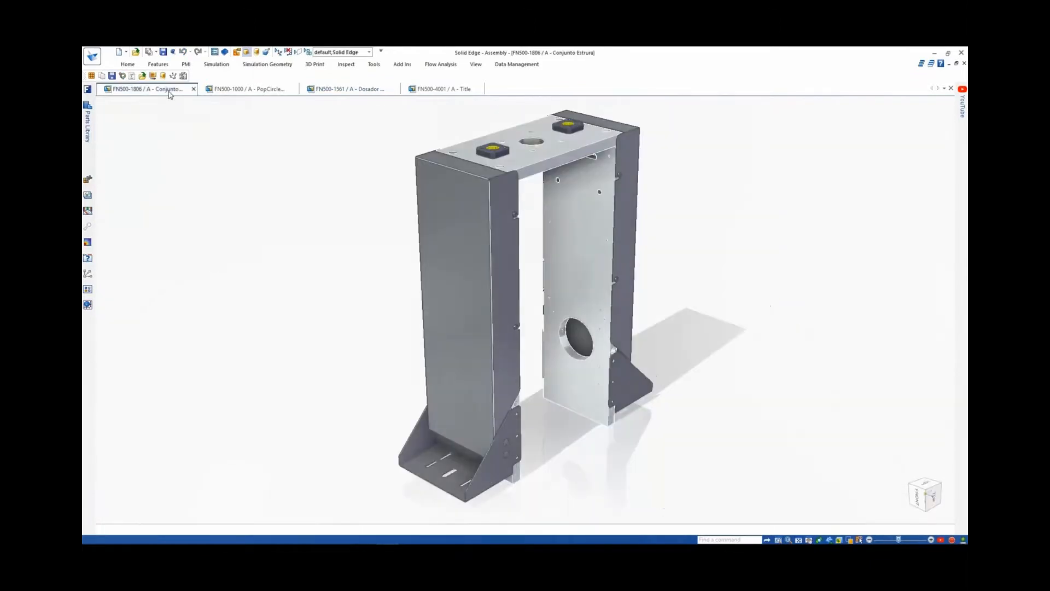
click(277, 193)
shift+click(257, 230)
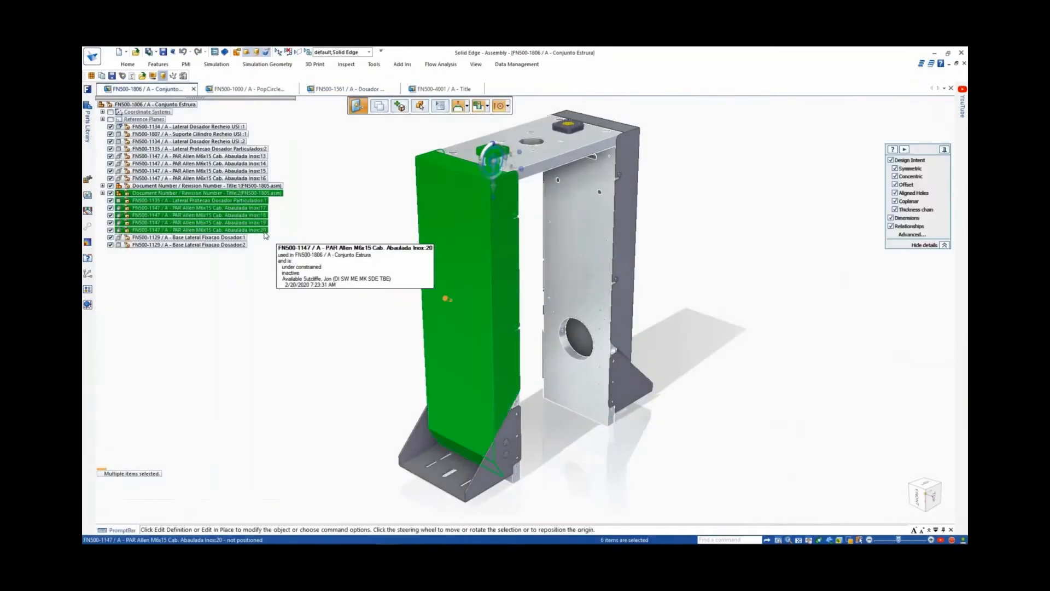
click(128, 64)
click(110, 88)
click(316, 90)
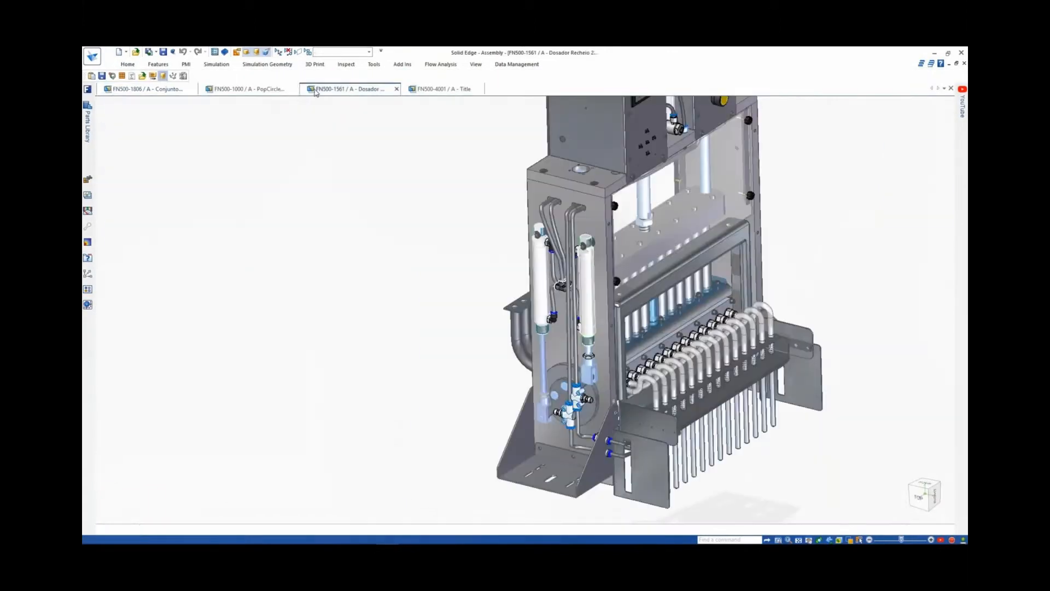
click(127, 64)
click(98, 81)
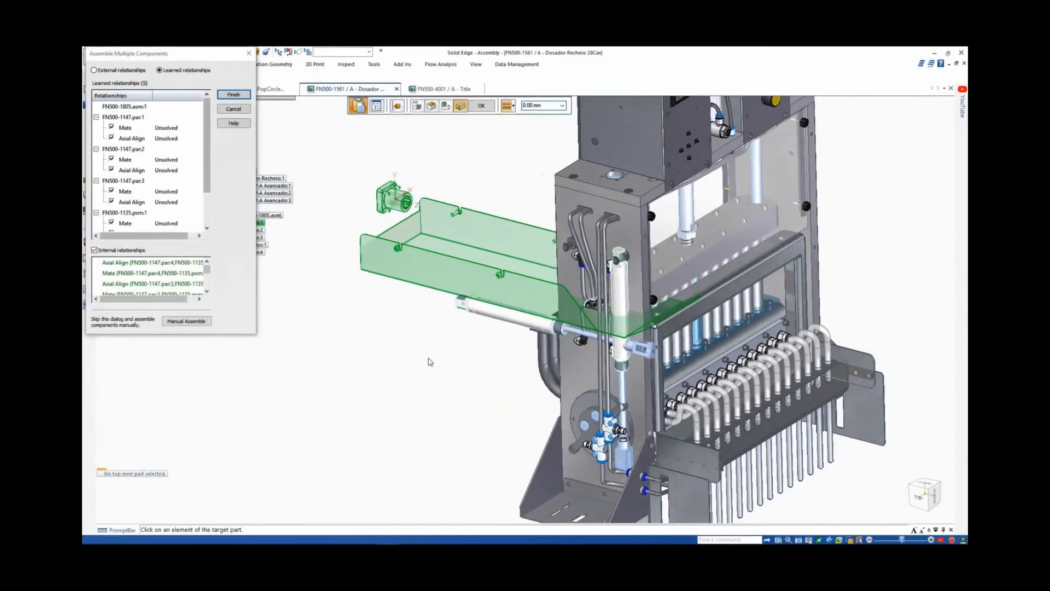
Use the external relationships to place FN500-1805 on the frame's upper face with one mate and two axial aligns
click(113, 70)
click(133, 128)
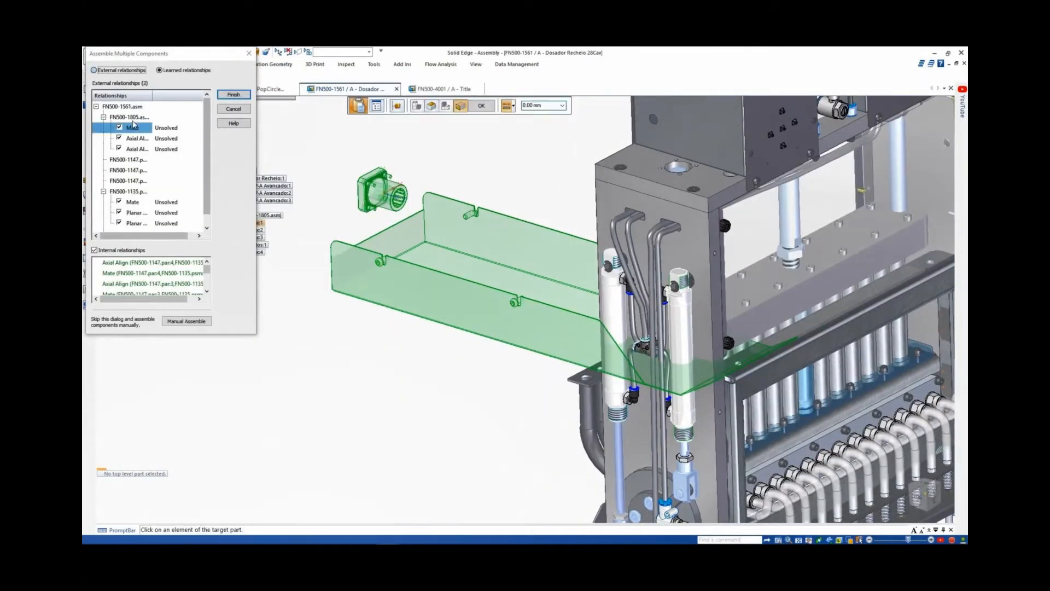
click(689, 180)
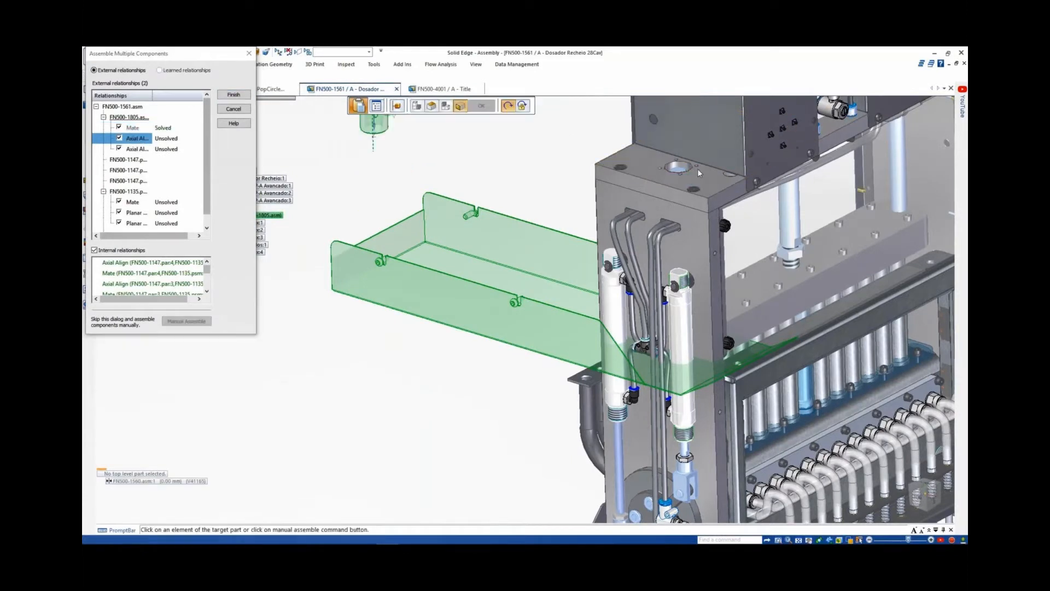
click(681, 173)
click(679, 176)
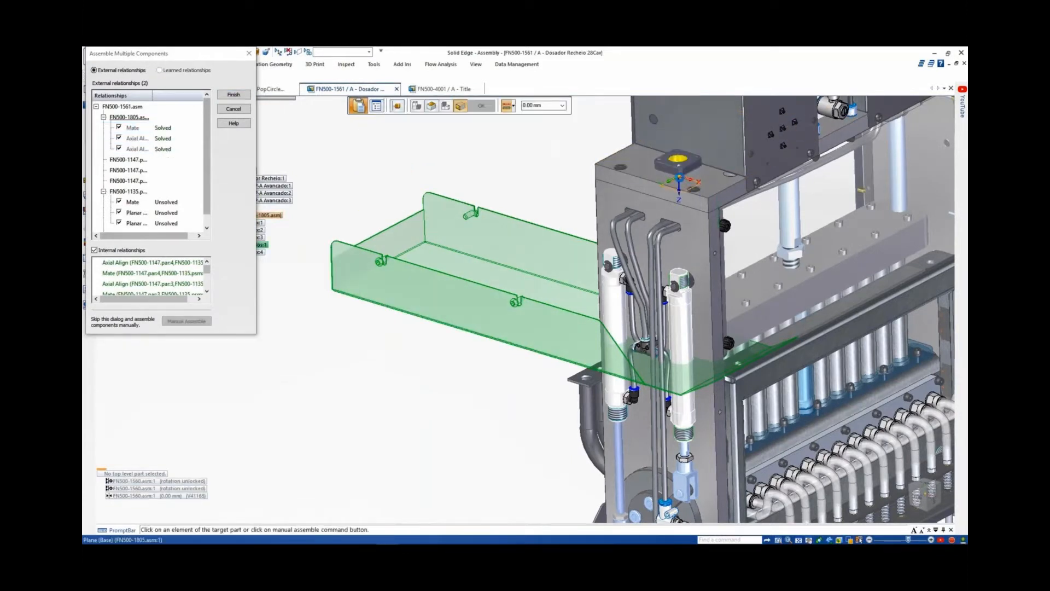
Position side cover FN500-1135 over the cylinders by resolving its mate and two planar align relationships against the frame
right_click(714, 224)
click(759, 226)
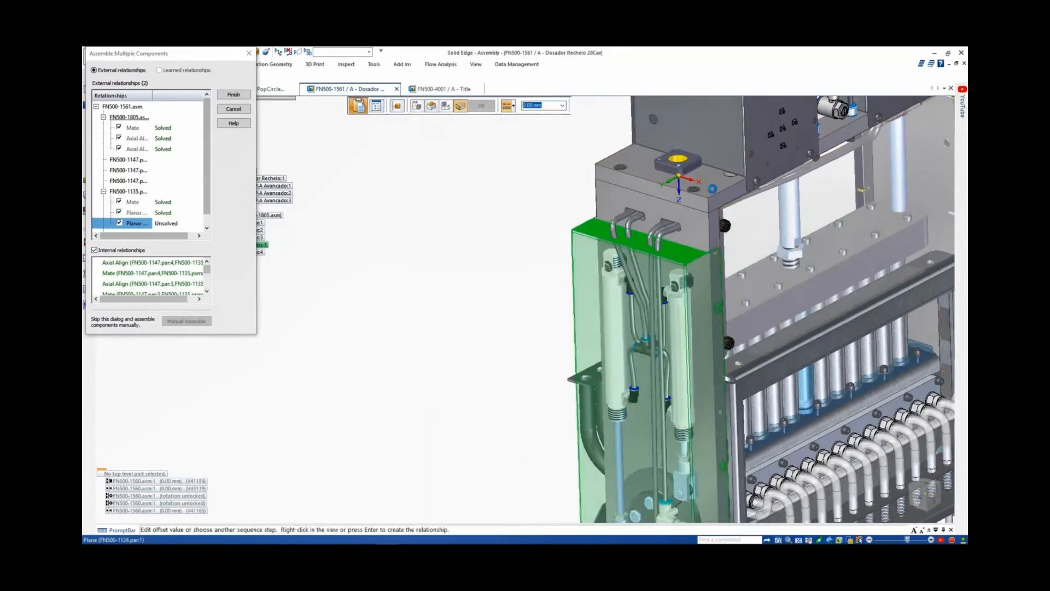
click(713, 193)
Examine the relationships between a pasted M6x15 screw and the side protection cover
middle_drag(532, 187, 454, 201)
scroll(517, 245, up, 2)
click(589, 246)
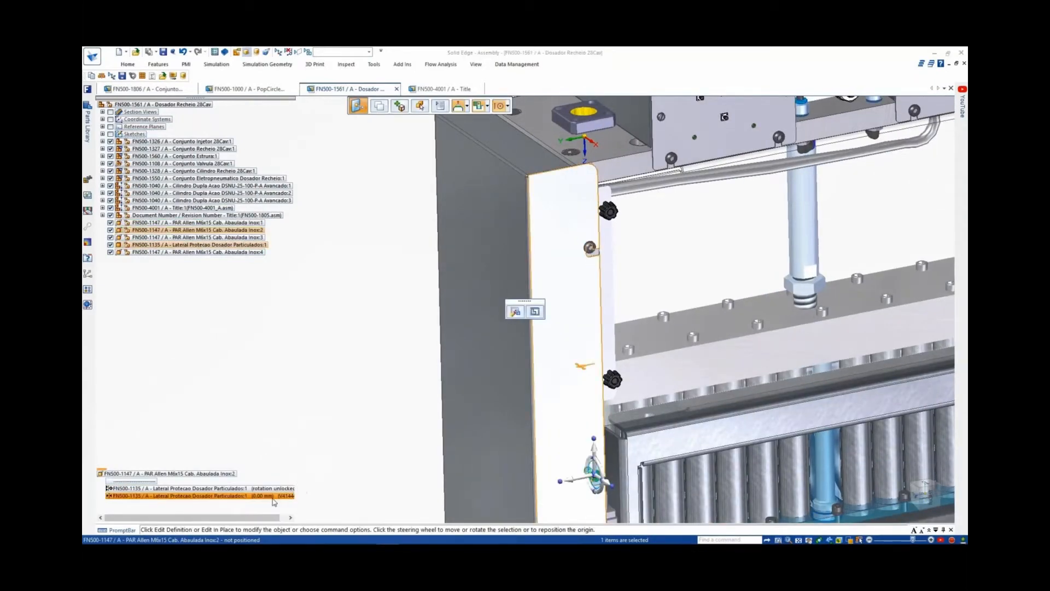
click(298, 487)
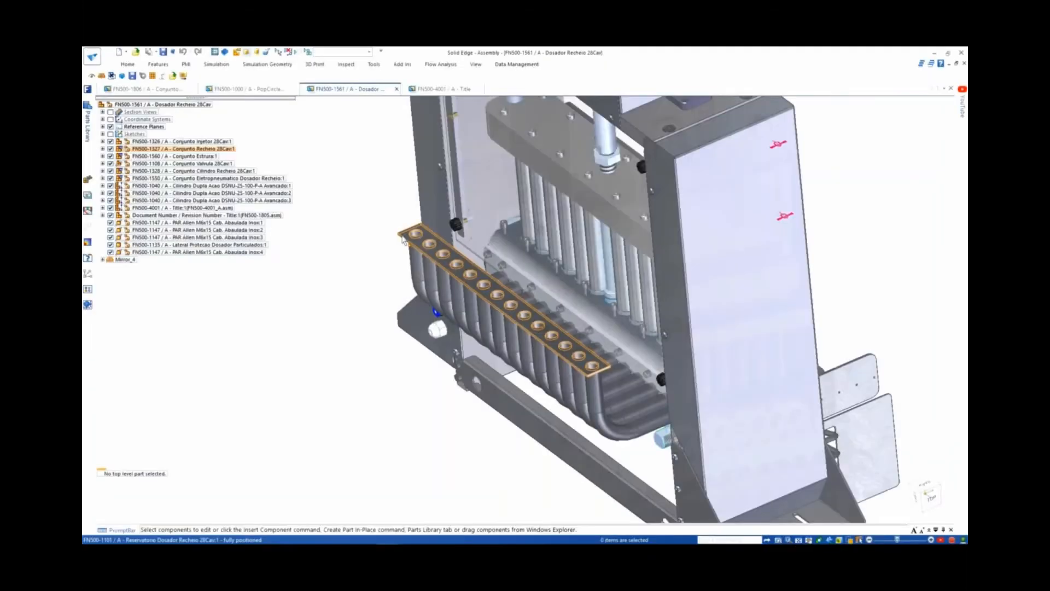
Open the perforated reservoir plate FN500-1101 and define flanges on its four outer edges with 80 mm distance and 120° angle
click(405, 230)
right_click(405, 227)
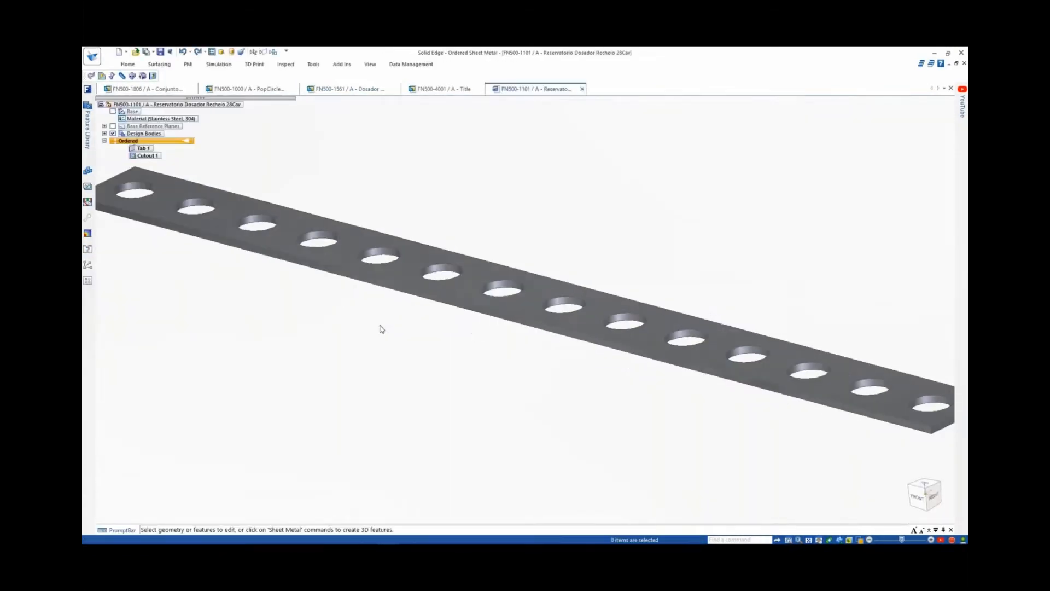
click(289, 82)
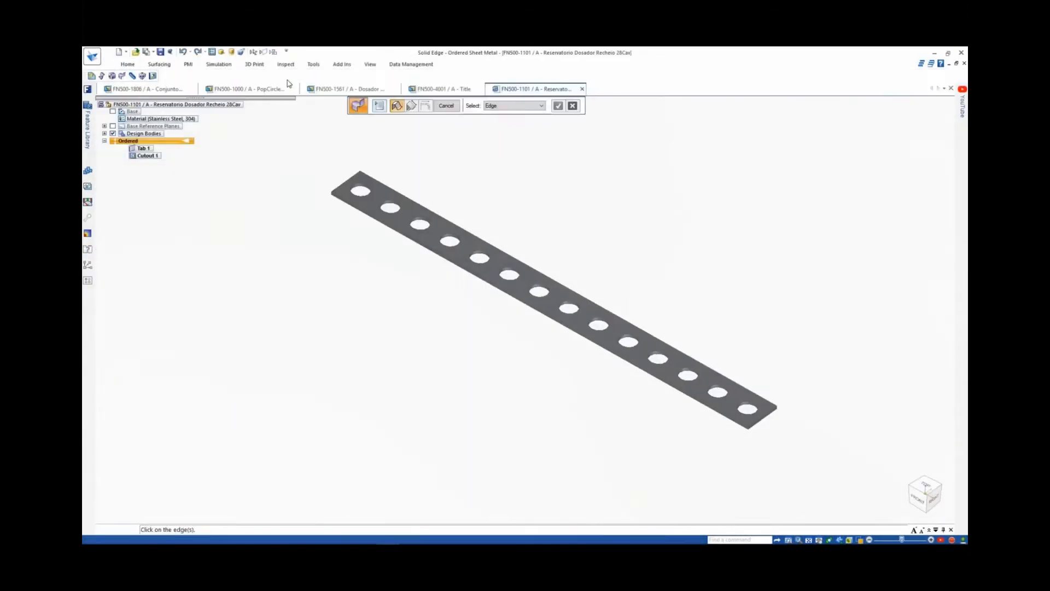
click(368, 175)
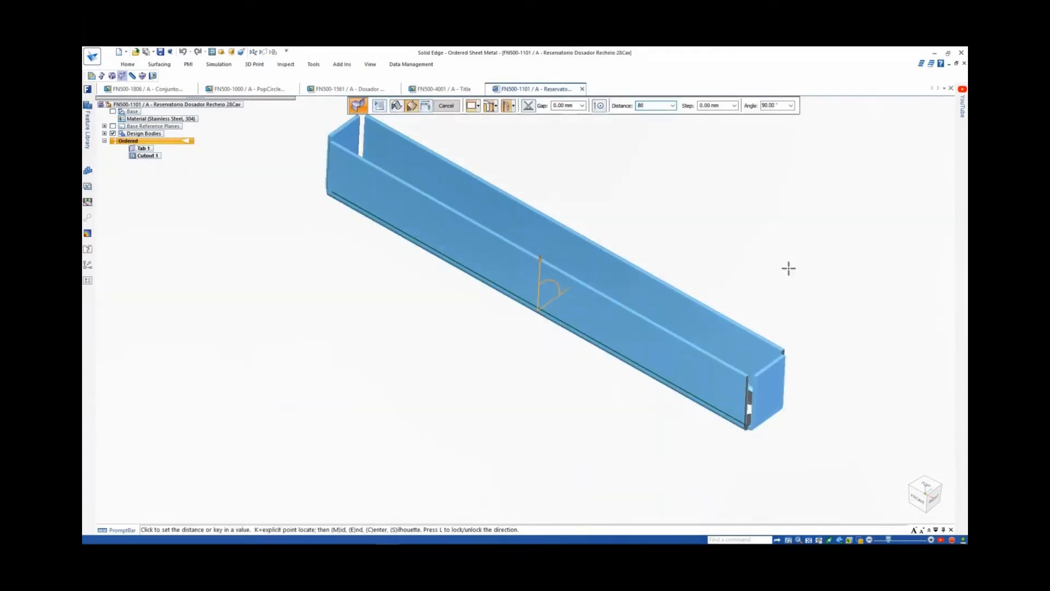
text(80)
key(Return)
text(120)
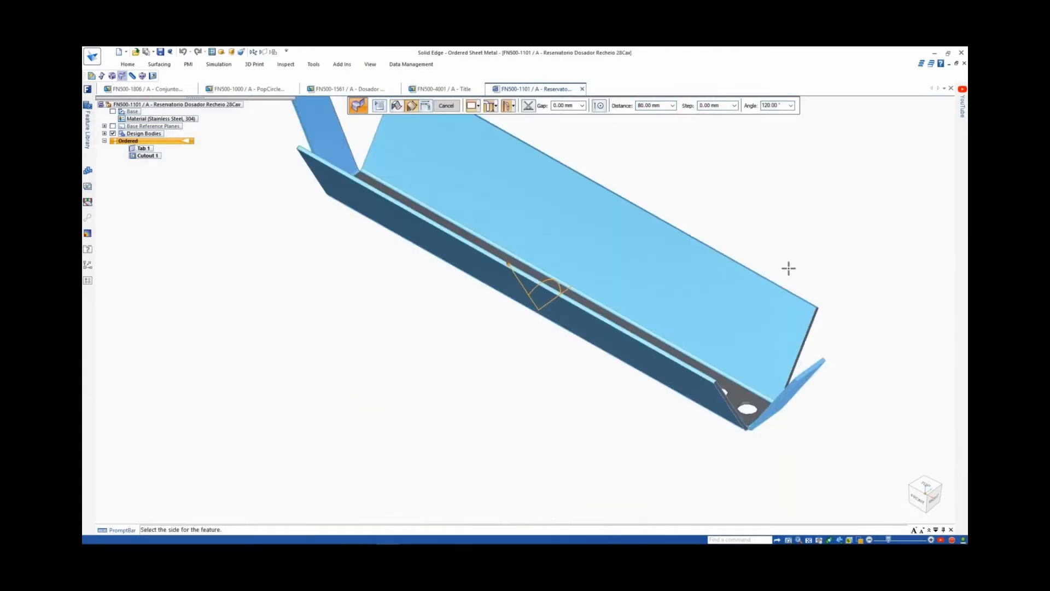
key(Return)
Miter the corners of the 80 mm flanges through the flange options and finish the feature
click(380, 106)
click(474, 233)
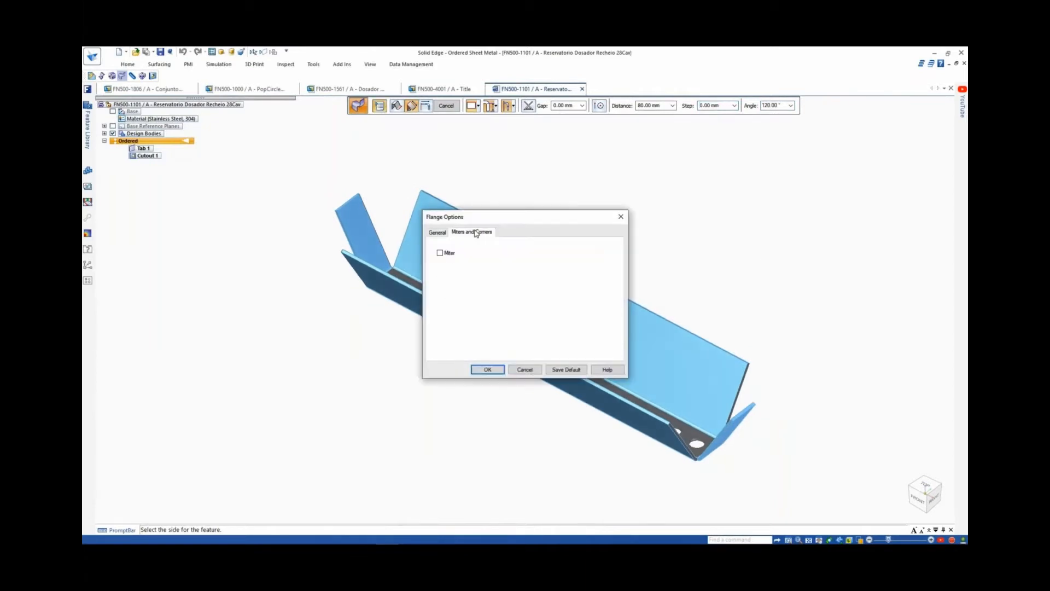
click(486, 369)
click(563, 176)
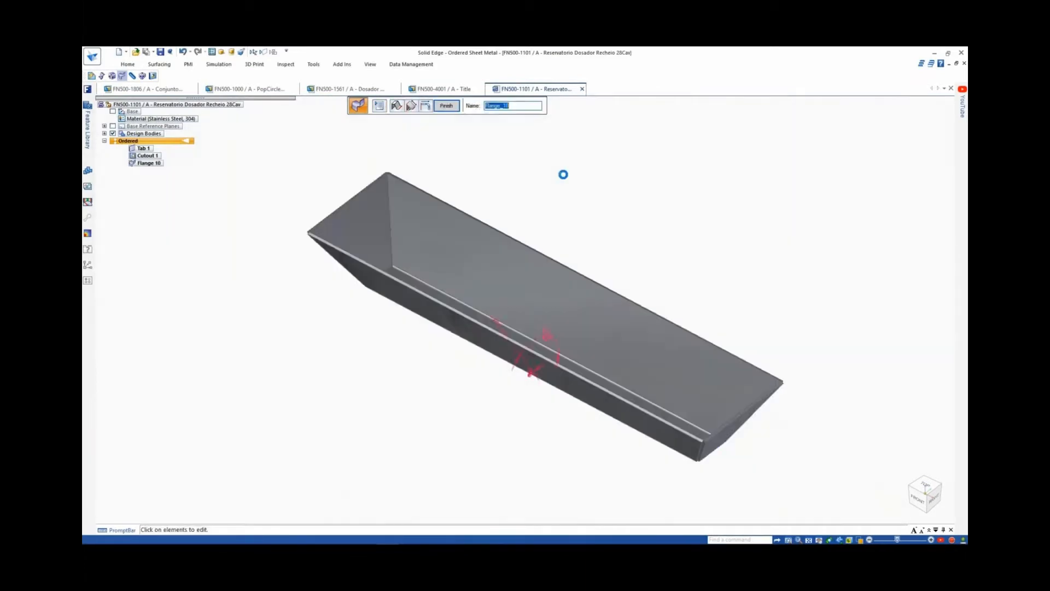
click(446, 106)
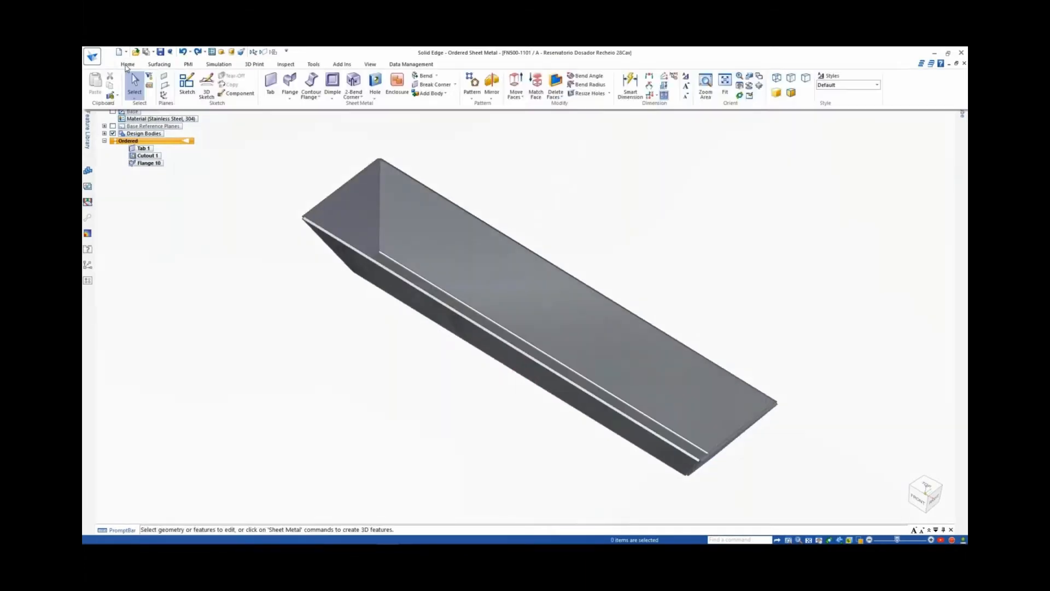
Define full-width flanges along the reservoir's four upper edges with 250 mm distance and 150° angle
click(133, 66)
click(295, 84)
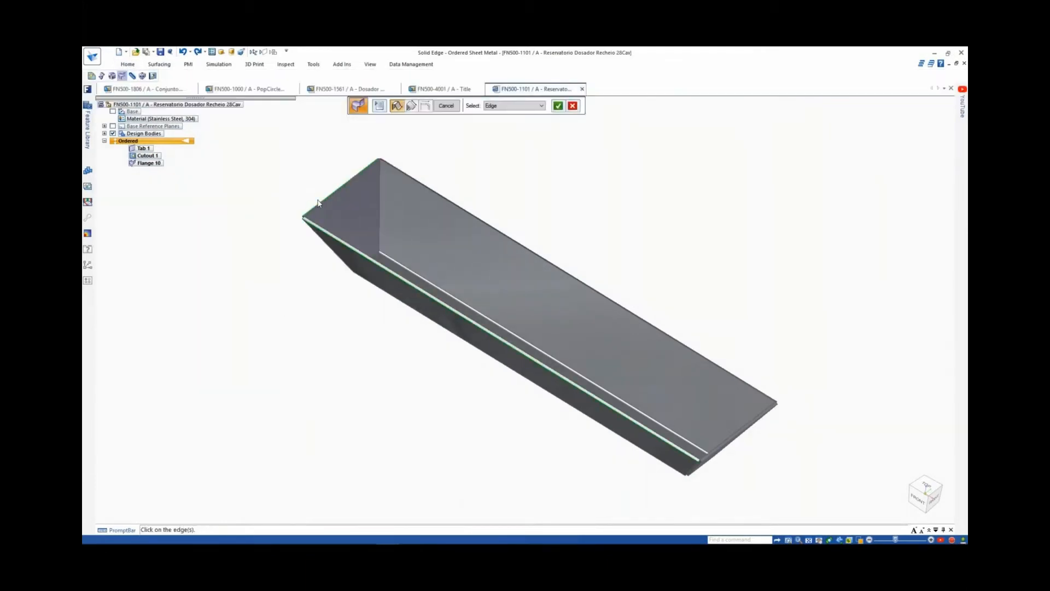
click(719, 451)
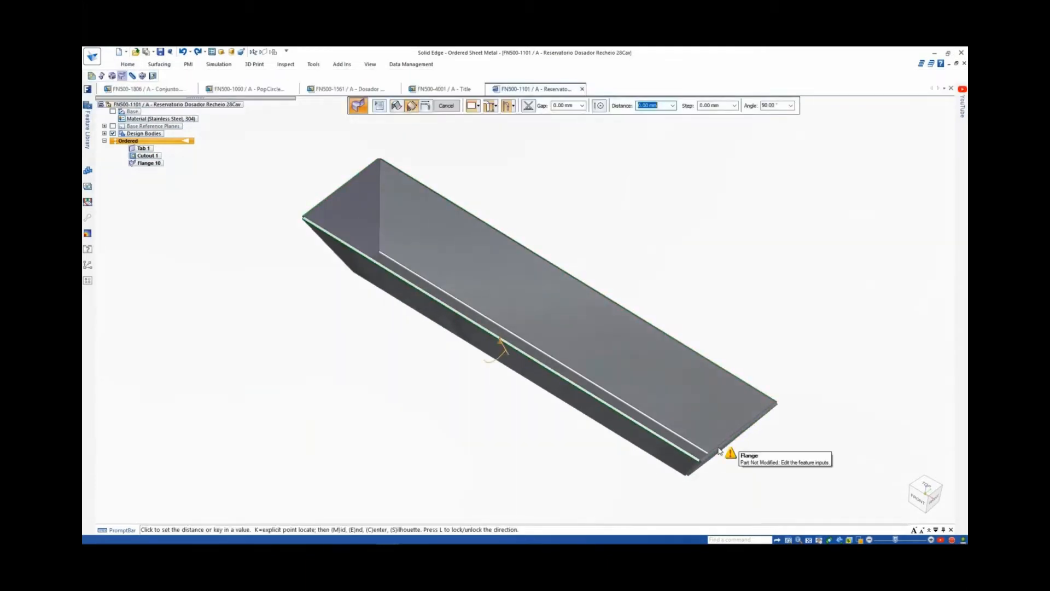
click(487, 128)
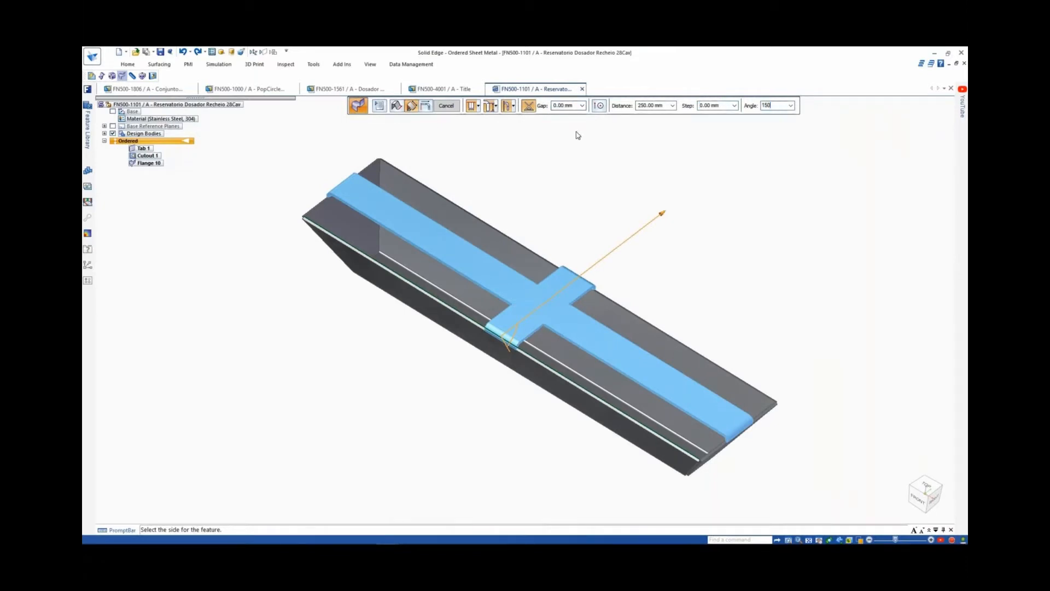
text(150)
key(Return)
click(479, 120)
Set the miter and corner options for the 250 mm flanges and finish the feature
click(379, 106)
click(465, 231)
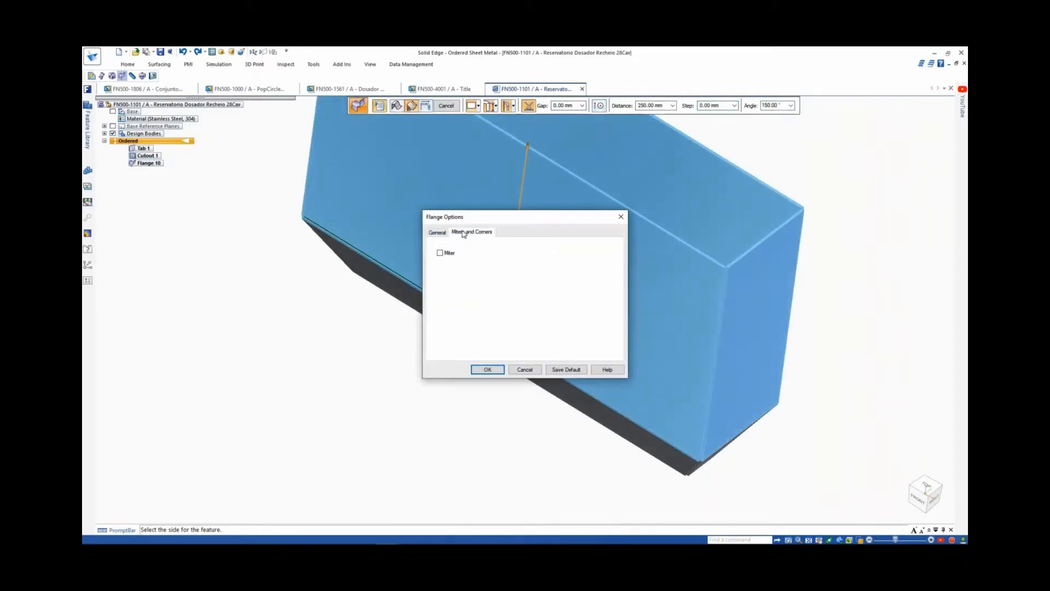
click(488, 368)
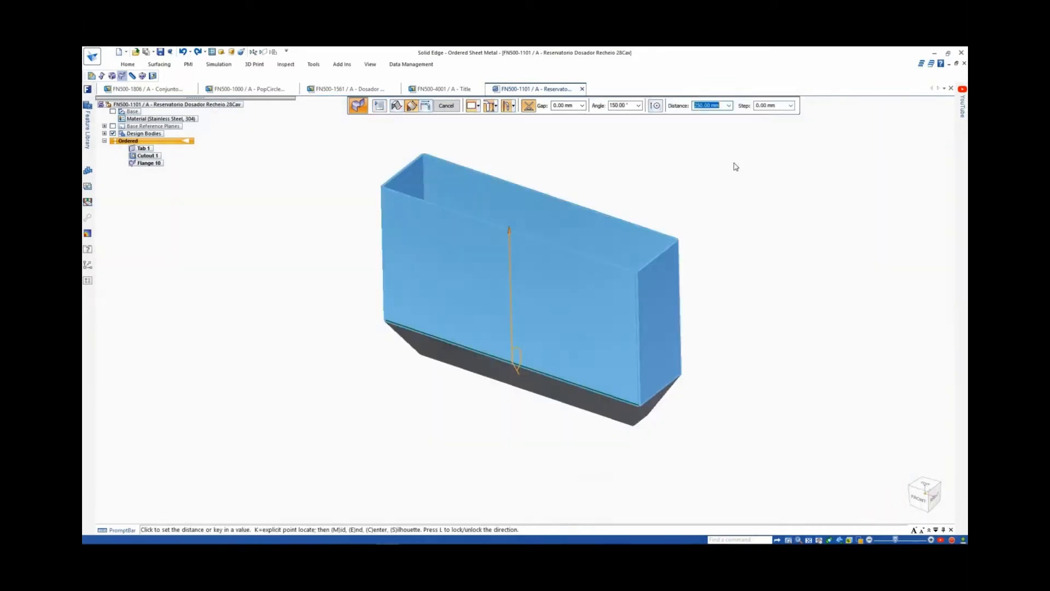
click(733, 164)
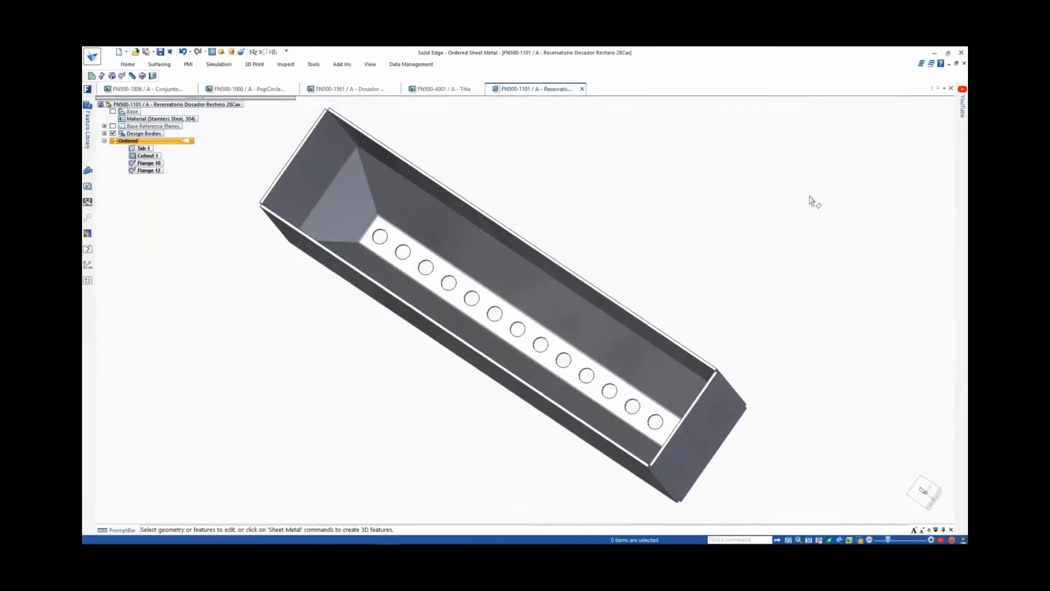
Start a decal on the reservoir's large front face
click(370, 64)
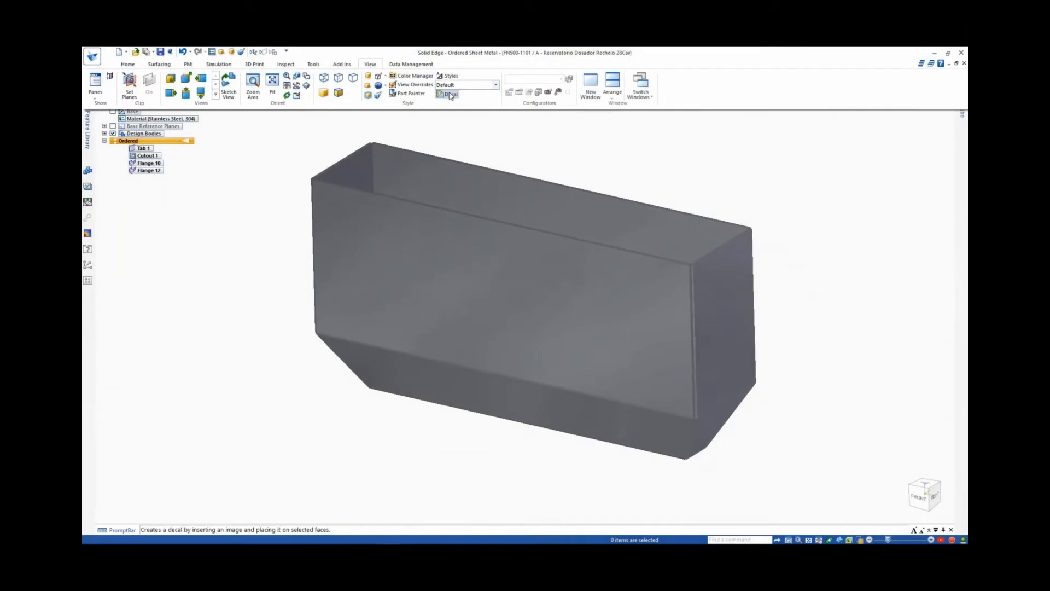
click(450, 96)
click(543, 268)
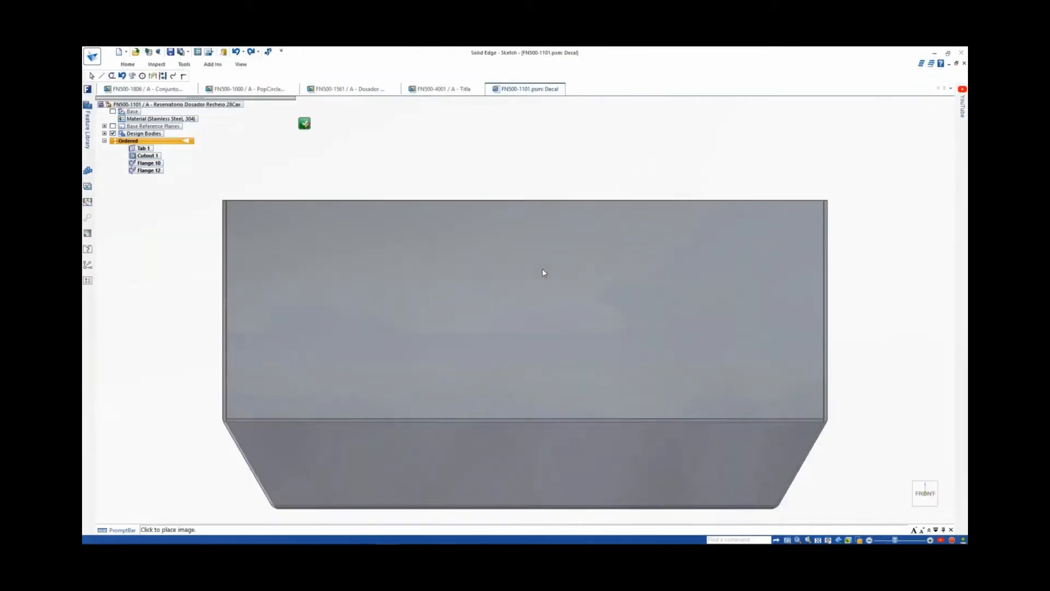
click(542, 269)
Insert the Filling Doser PopCircle banner image from the Pre-Released Working folder onto the decal face
click(615, 205)
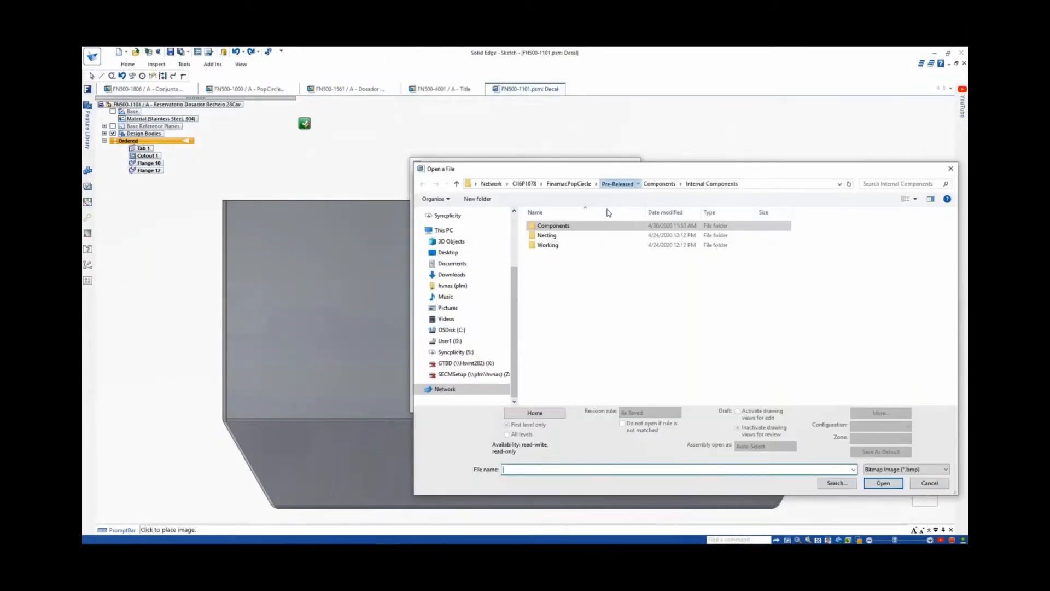
double_click(567, 244)
click(903, 469)
click(886, 508)
double_click(578, 246)
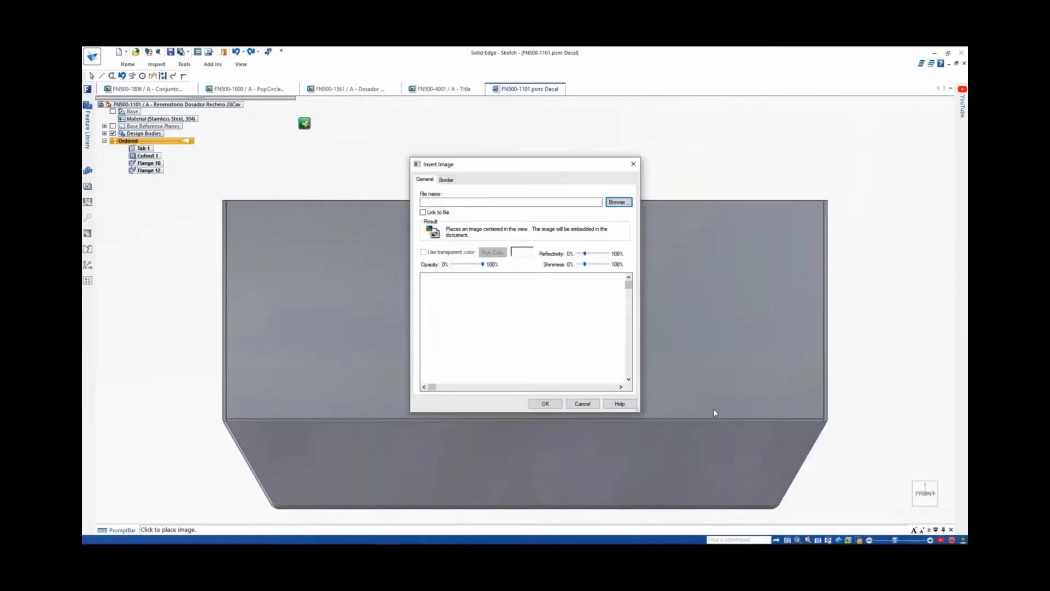
click(544, 403)
scroll(518, 344, down, 3)
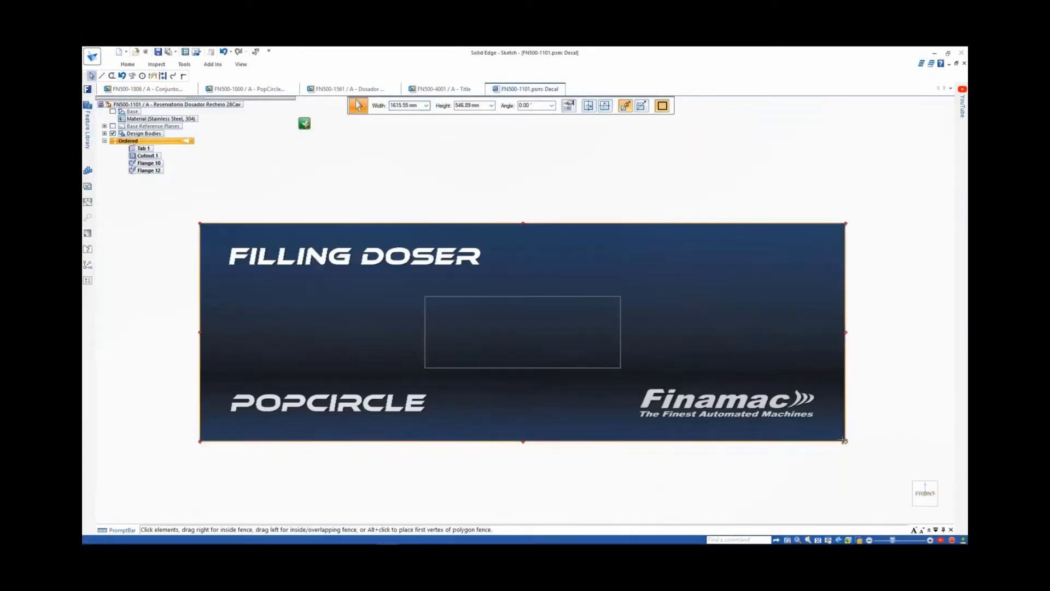
Resize the banner image to about 462 by 156 mm so it fits within the reservoir's front face
drag(845, 441, 616, 363)
drag(200, 223, 430, 321)
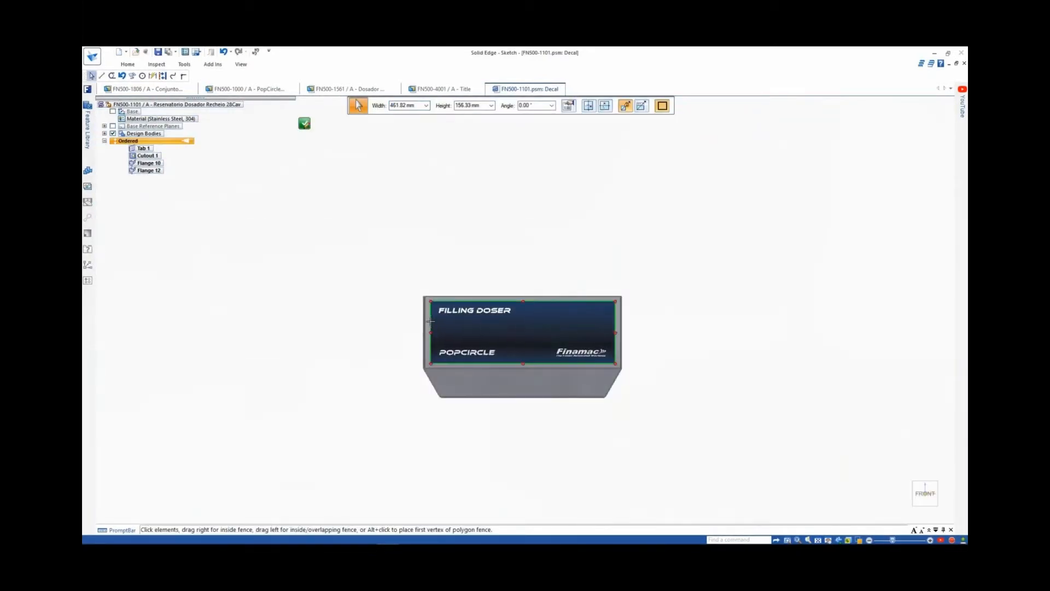
scroll(450, 330, up, 5)
key(Escape)
Vertically align the midpoint of the banner's upper edge with the midpoint of the reservoir's upper edge
click(128, 64)
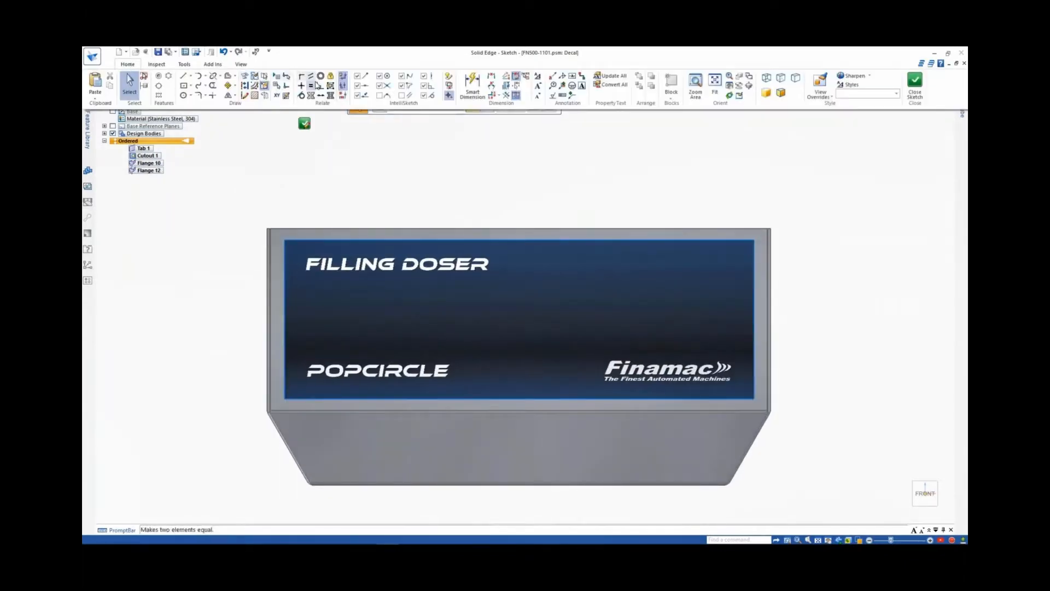
click(302, 86)
click(518, 228)
click(518, 239)
Dimension the banner's upper edge 50 mm below the reservoir's upper edge and apply the decal to the front and sloped faces
right_drag(486, 192, 444, 207)
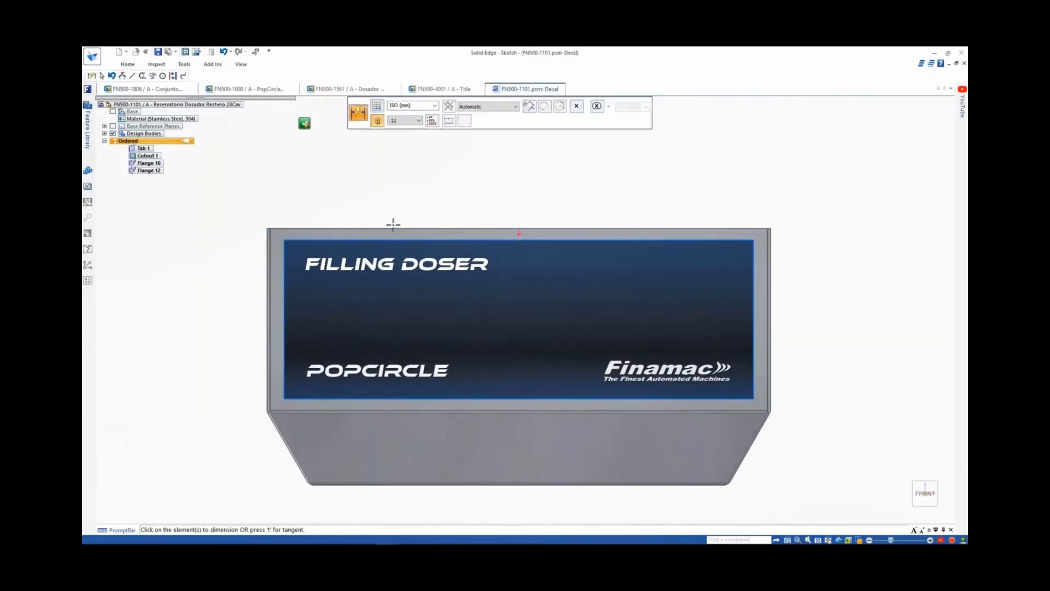
click(395, 228)
click(406, 239)
click(236, 233)
text(50)
key(Return)
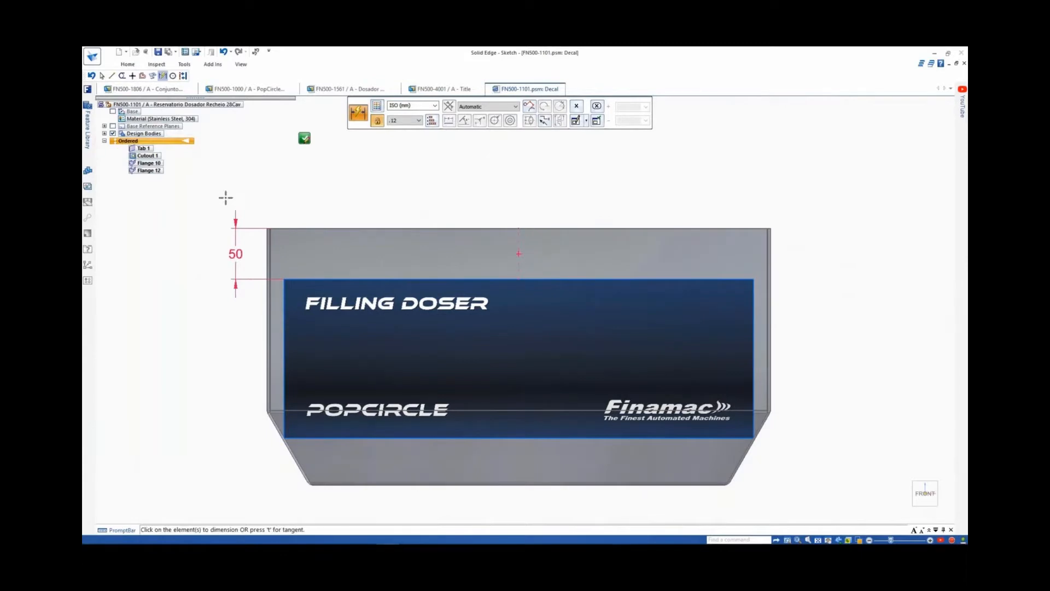
click(304, 139)
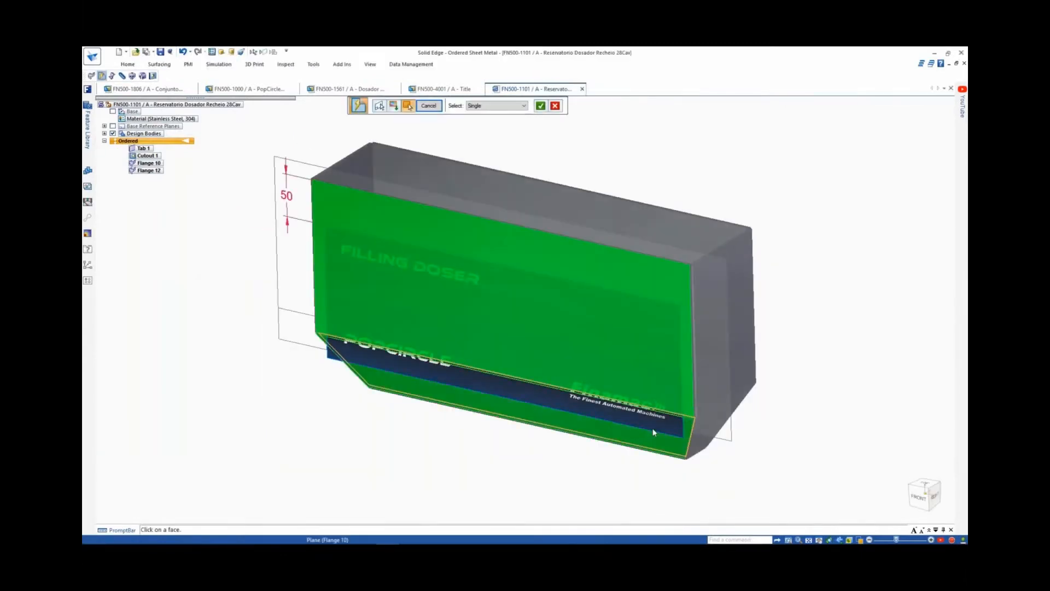
click(653, 432)
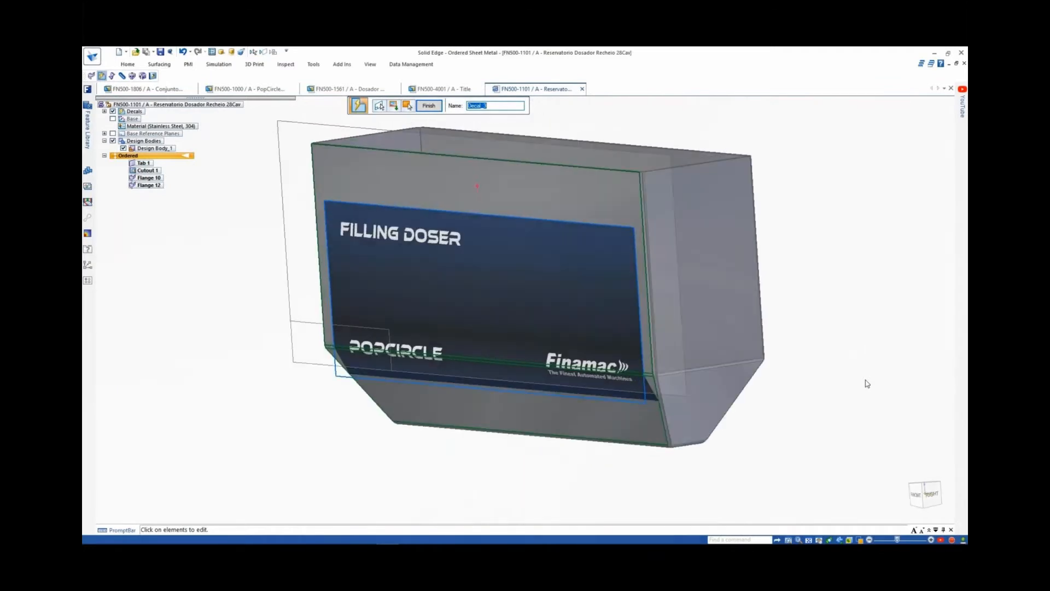
Edit the decal sketch to set the banner's offset from the reservoir's upper edge to 10 mm, and finish the decal
click(392, 107)
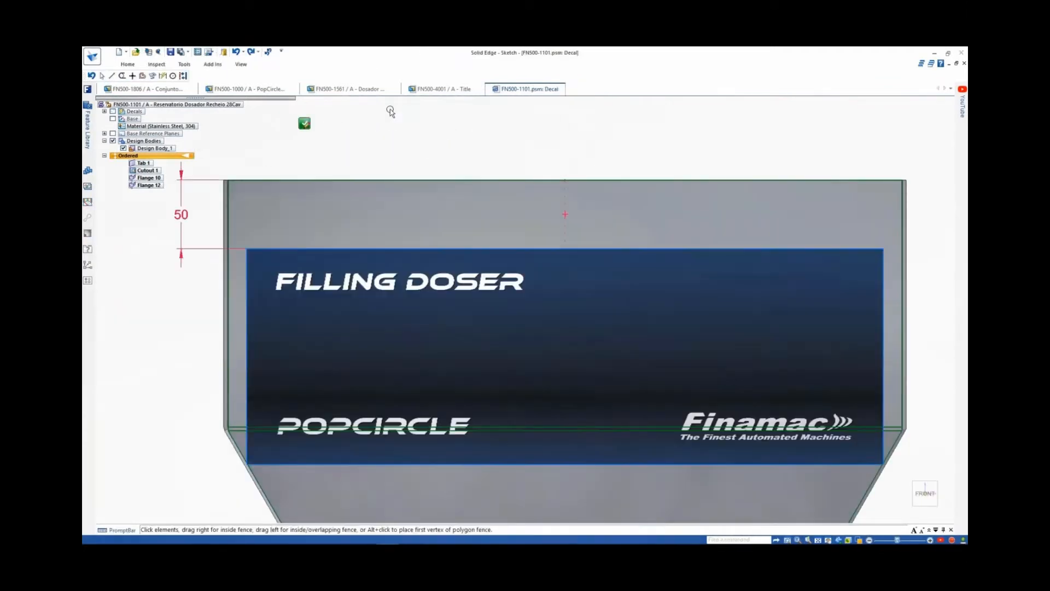
click(181, 214)
text(10)
key(Return)
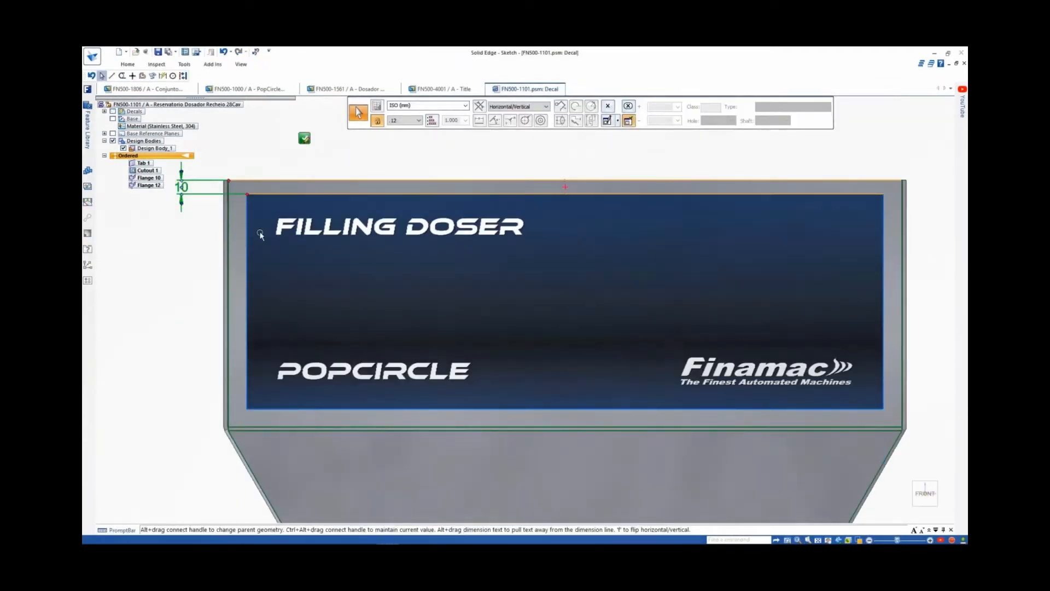
click(304, 138)
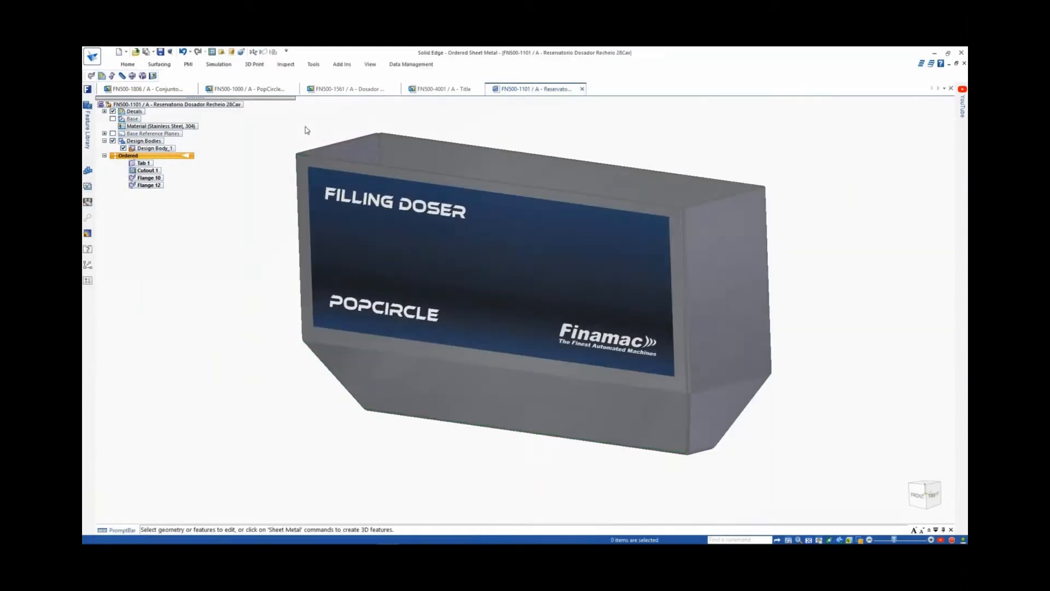
Apply the 05-Side Frame display configuration in the PopCircle top-level assembly and open the doser support frame for editing
click(271, 89)
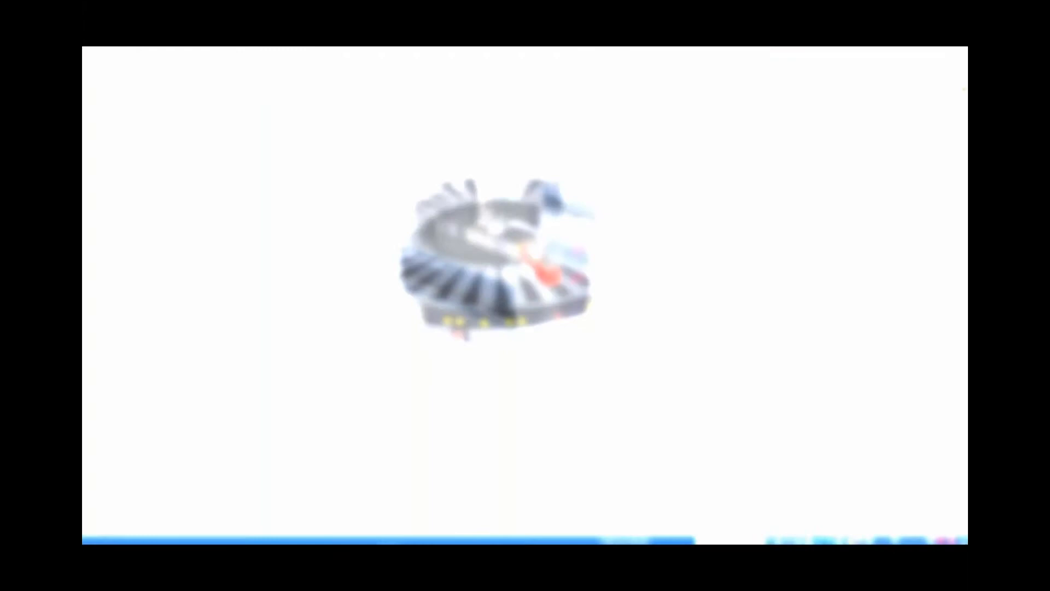
click(369, 52)
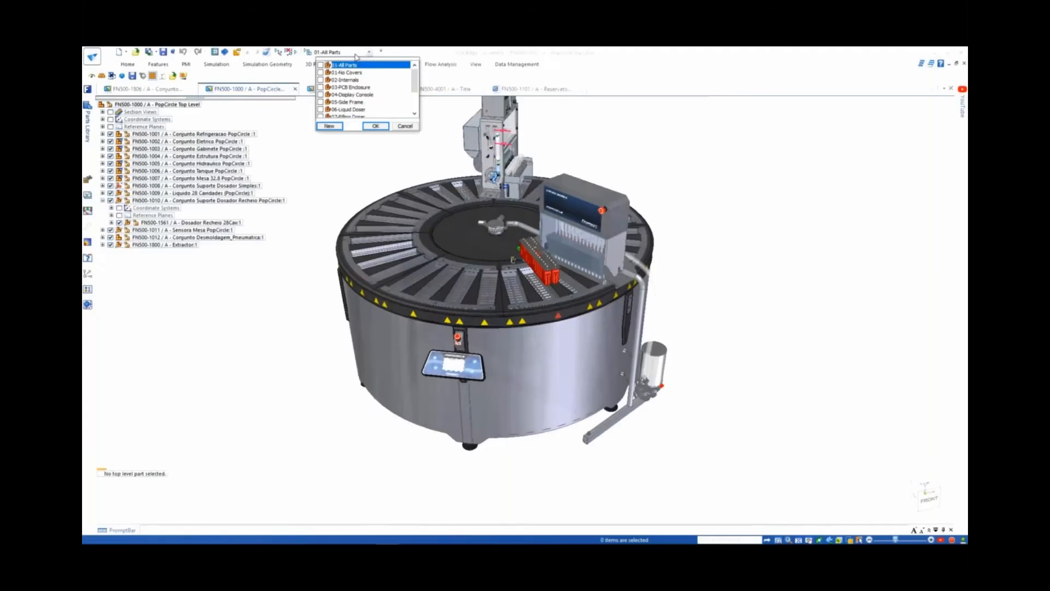
click(347, 102)
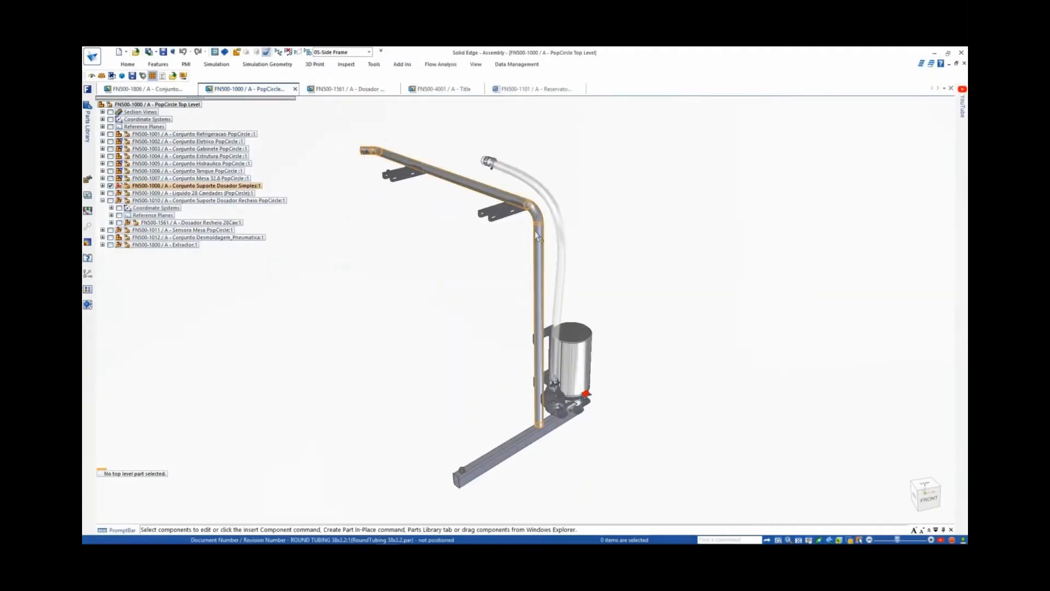
right_click(576, 248)
click(577, 247)
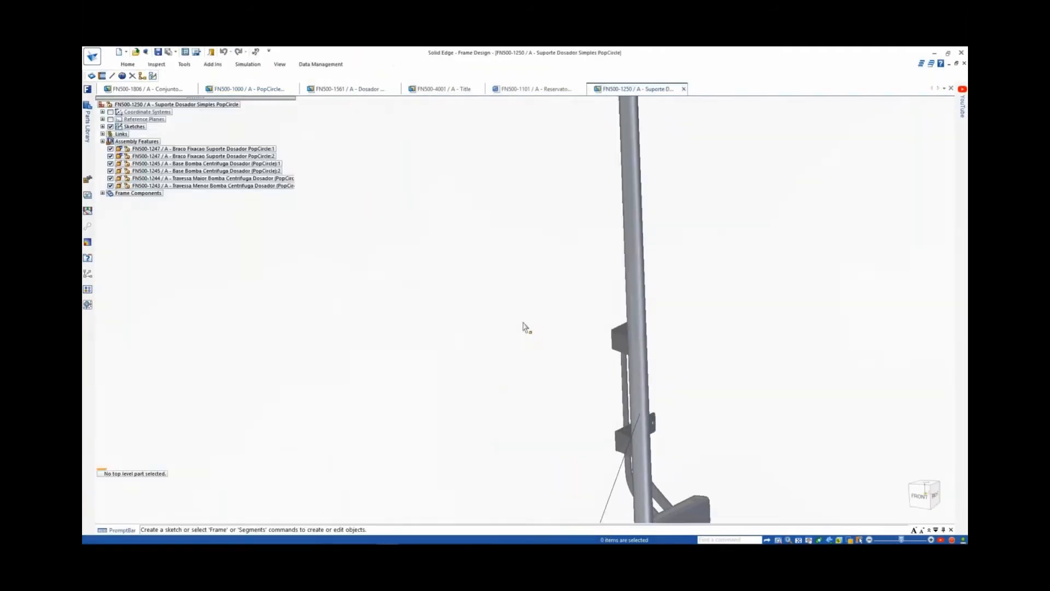
Create a rectangular tubing brace along the diagonal sketch line between the round column and the base tube
middle_drag(525, 328, 453, 241)
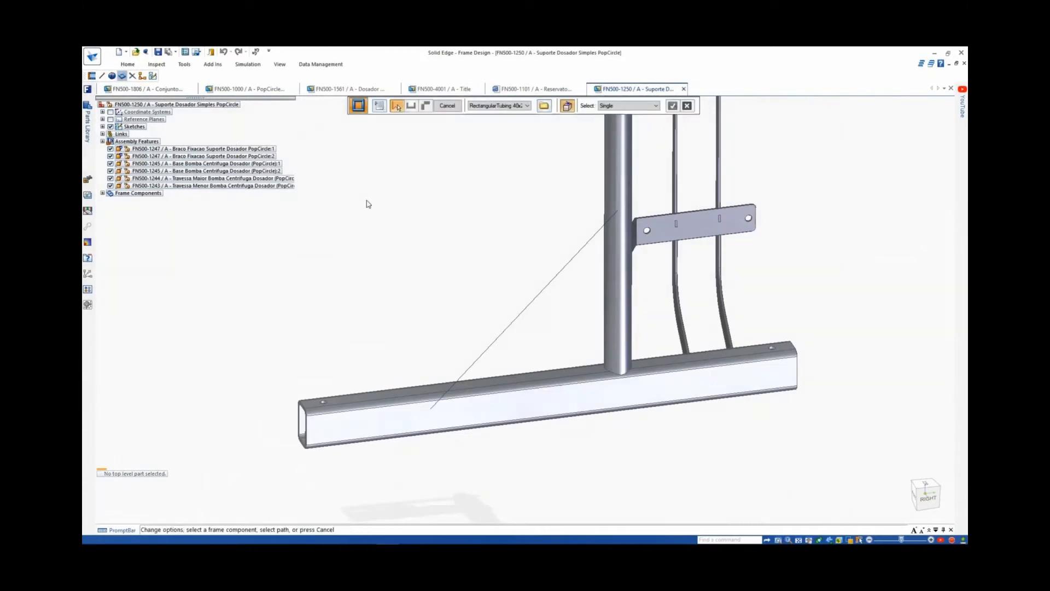
click(488, 347)
right_click(483, 294)
middle_drag(483, 291, 461, 276)
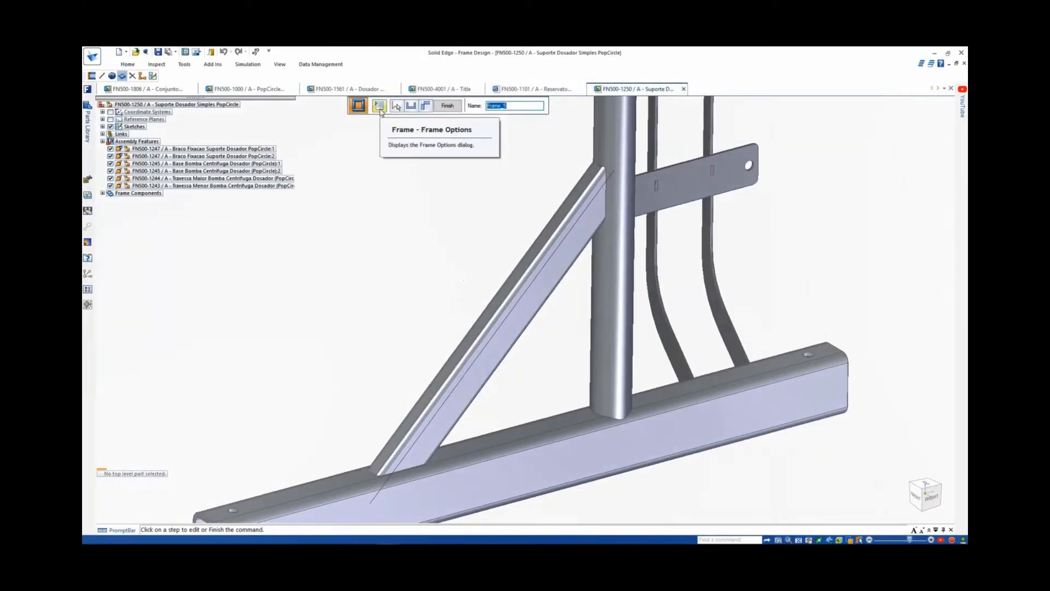
Set a weld gap value of 4 mm in the diagonal brace's frame options
click(358, 106)
click(423, 287)
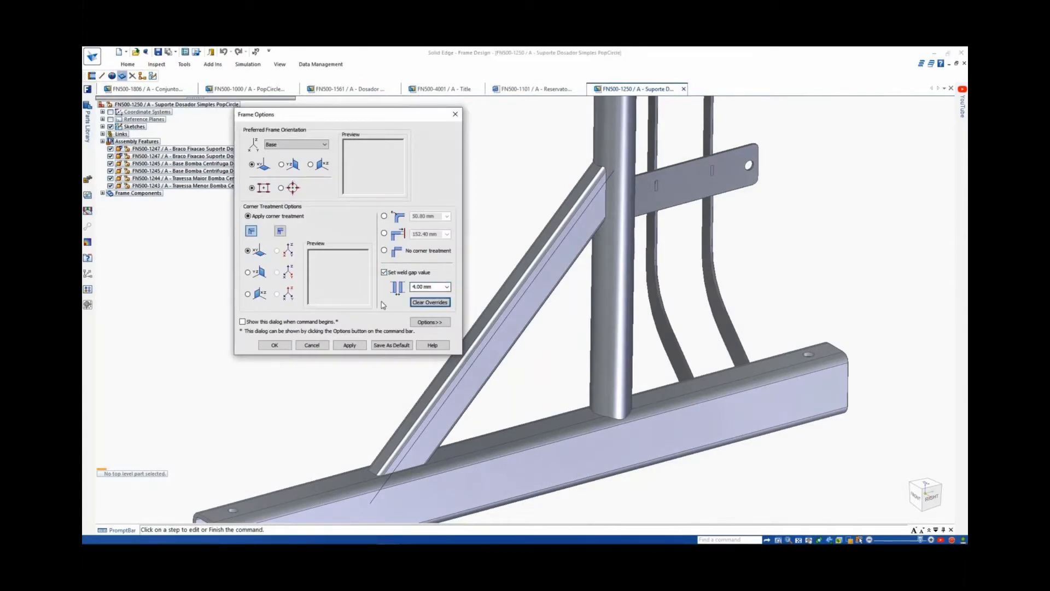
click(275, 345)
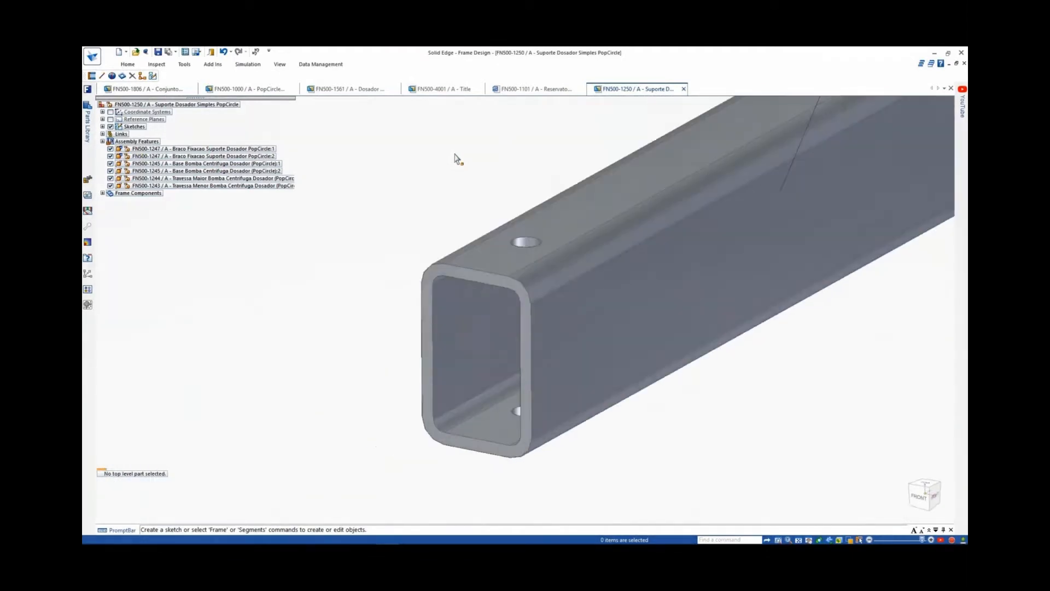
Create outward end caps in ABS Plastic, high impact on both ends of the base tube, based on the frame cross-section
click(128, 64)
click(460, 83)
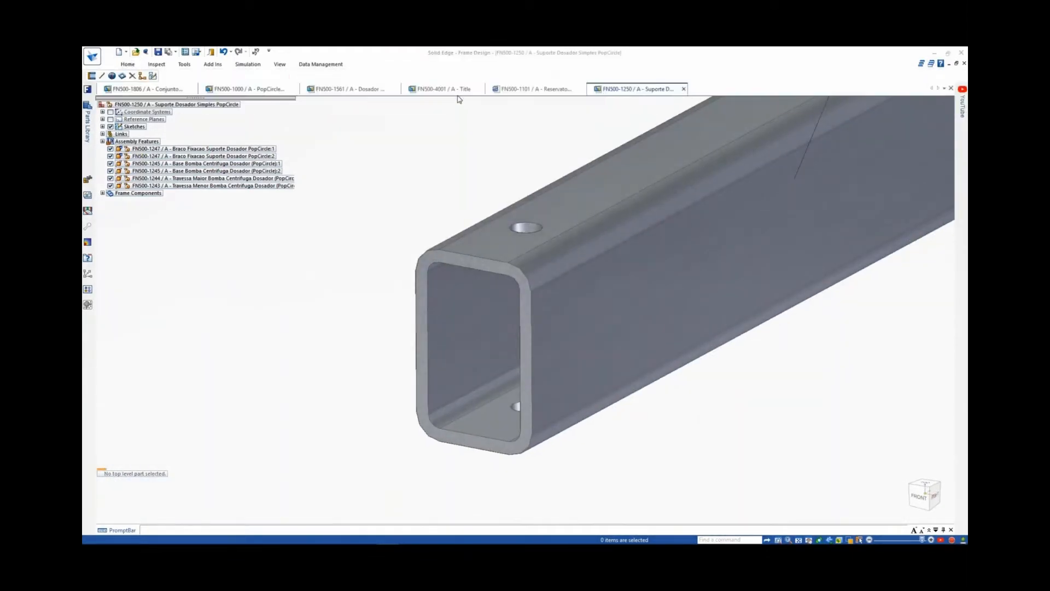
click(338, 178)
click(336, 189)
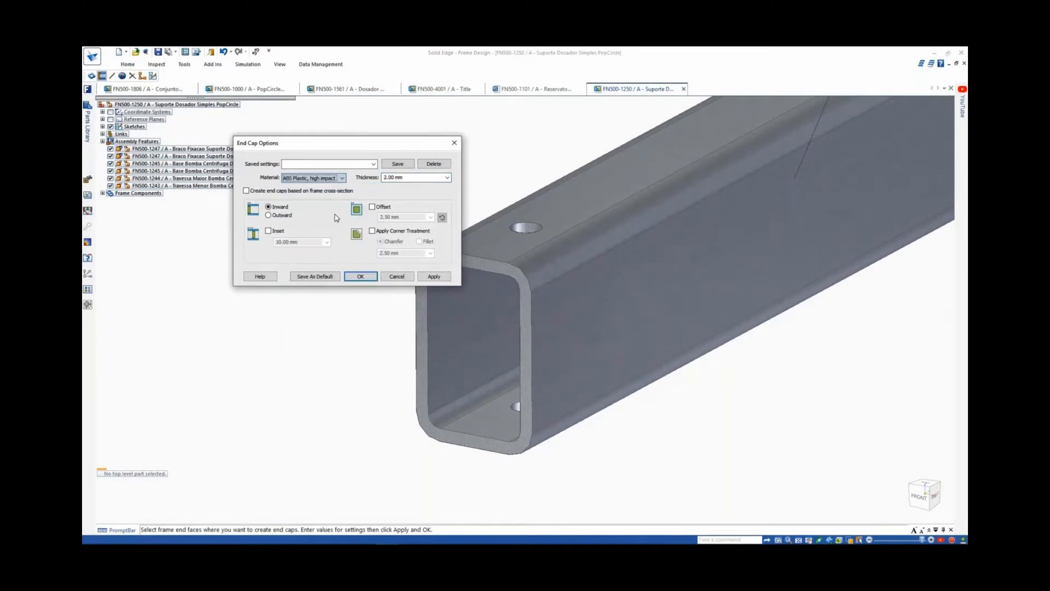
click(417, 303)
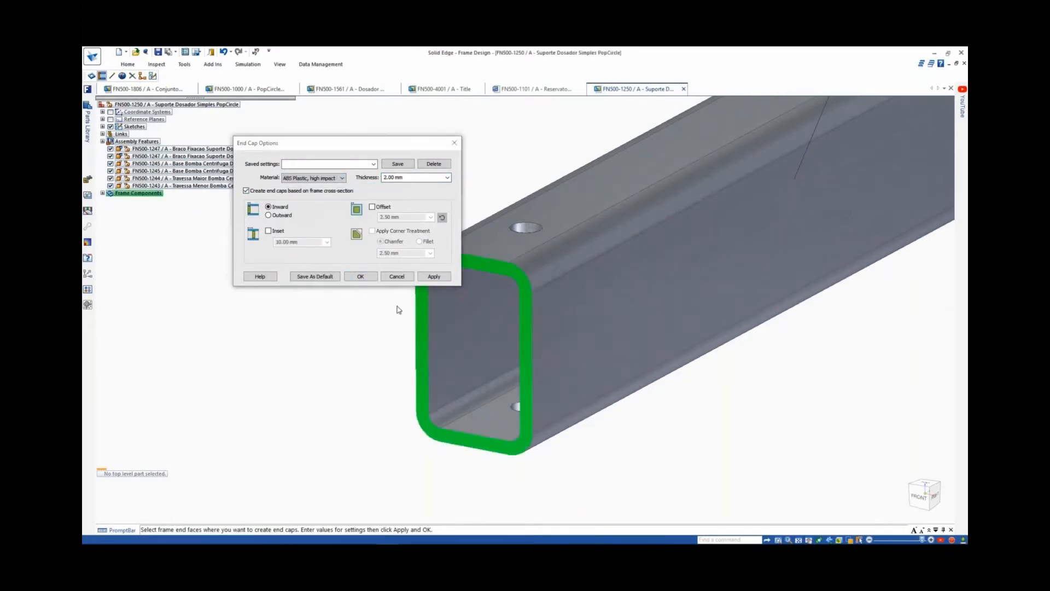
middle_drag(388, 313, 404, 314)
scroll(687, 352, up, 4)
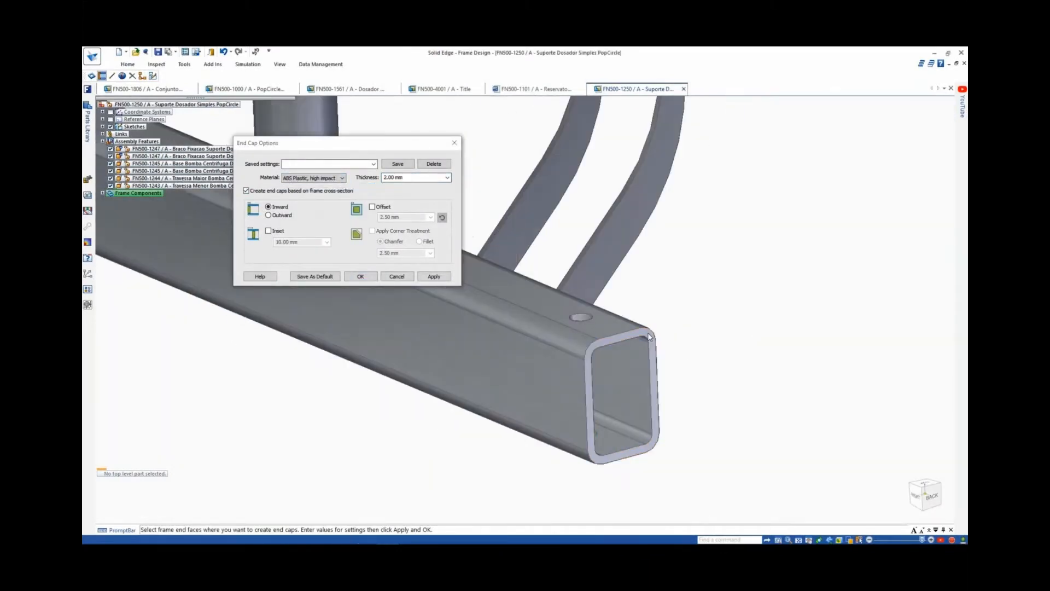
click(658, 377)
click(272, 215)
click(359, 277)
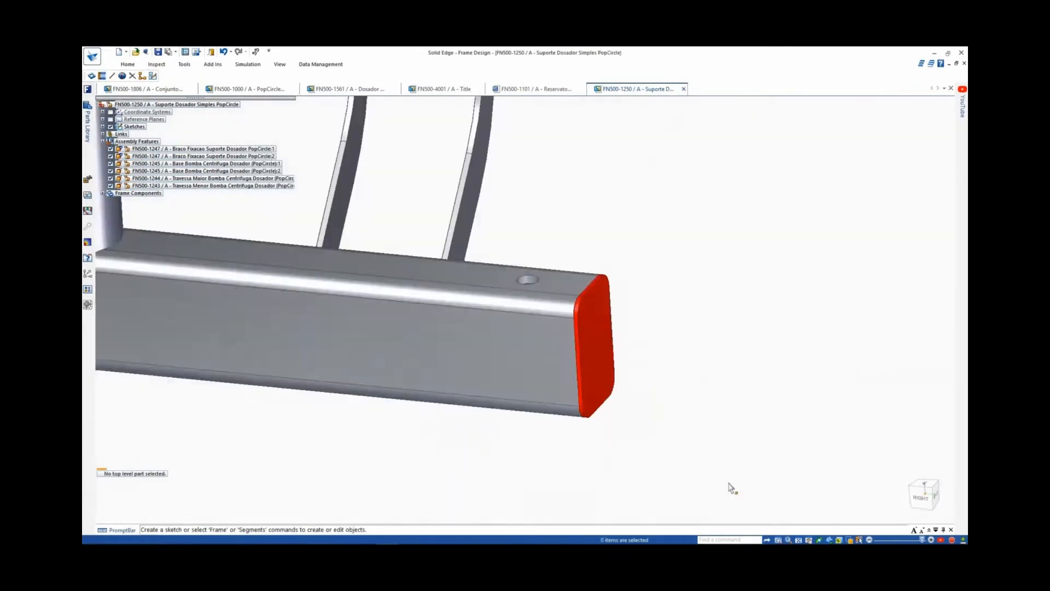
Edit the base tube's end caps to sit inward with a 5 mm inset
click(102, 193)
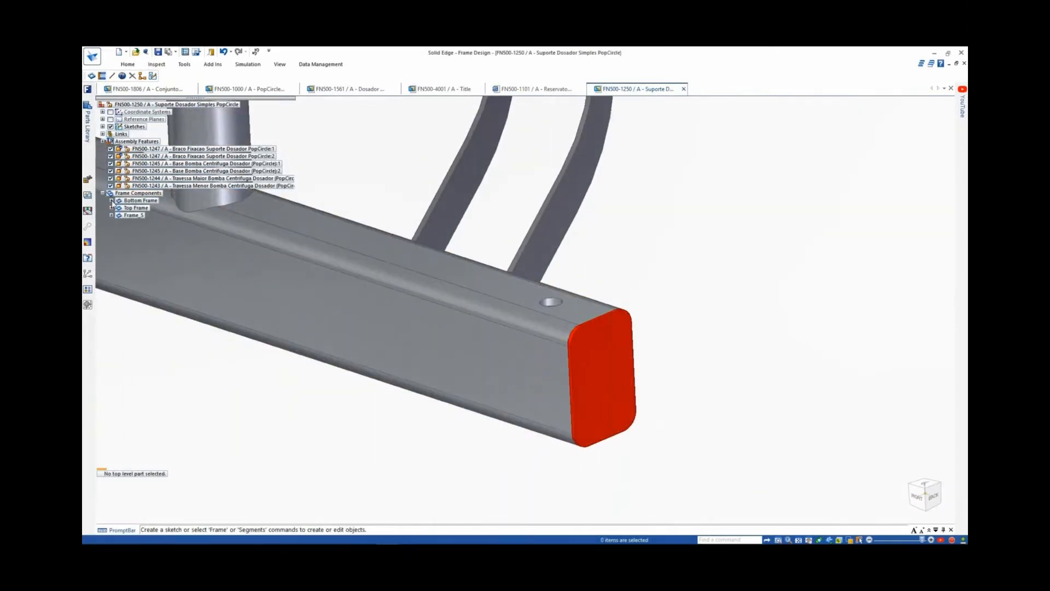
click(112, 201)
click(120, 215)
click(171, 223)
click(525, 312)
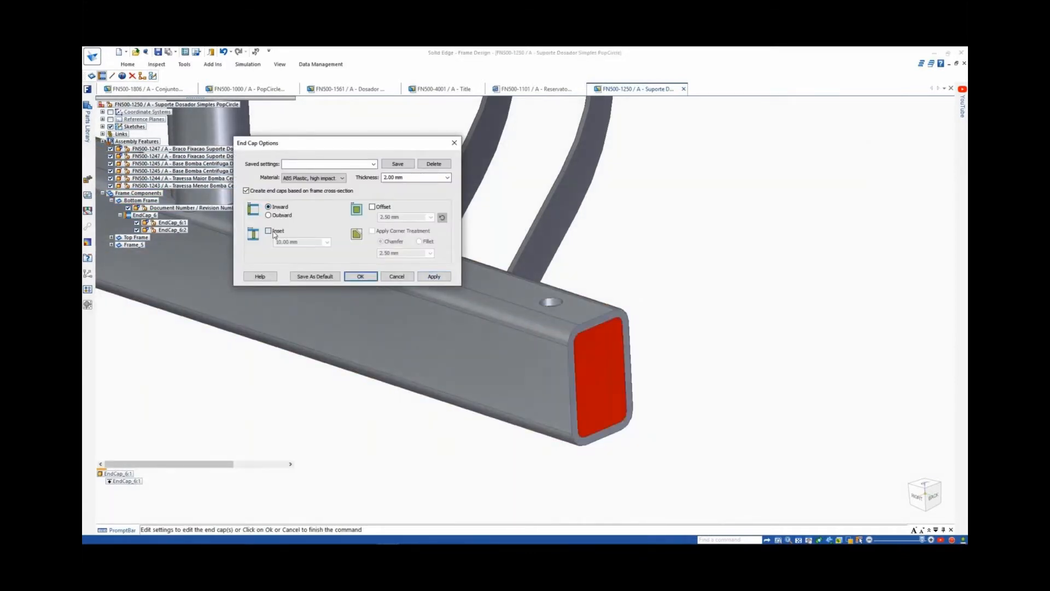
click(268, 231)
click(326, 241)
click(289, 256)
click(433, 277)
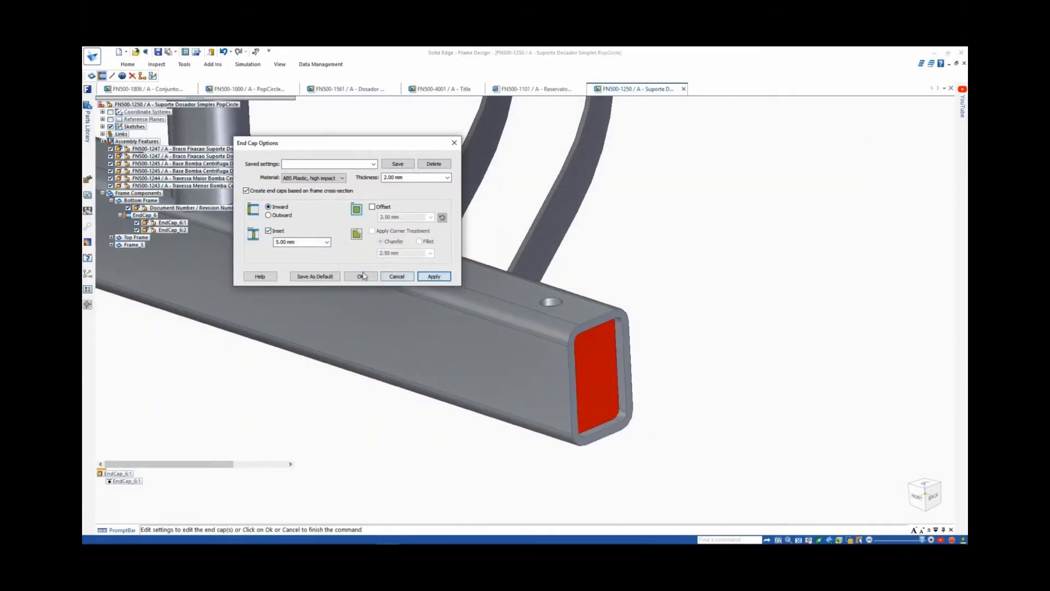
click(362, 277)
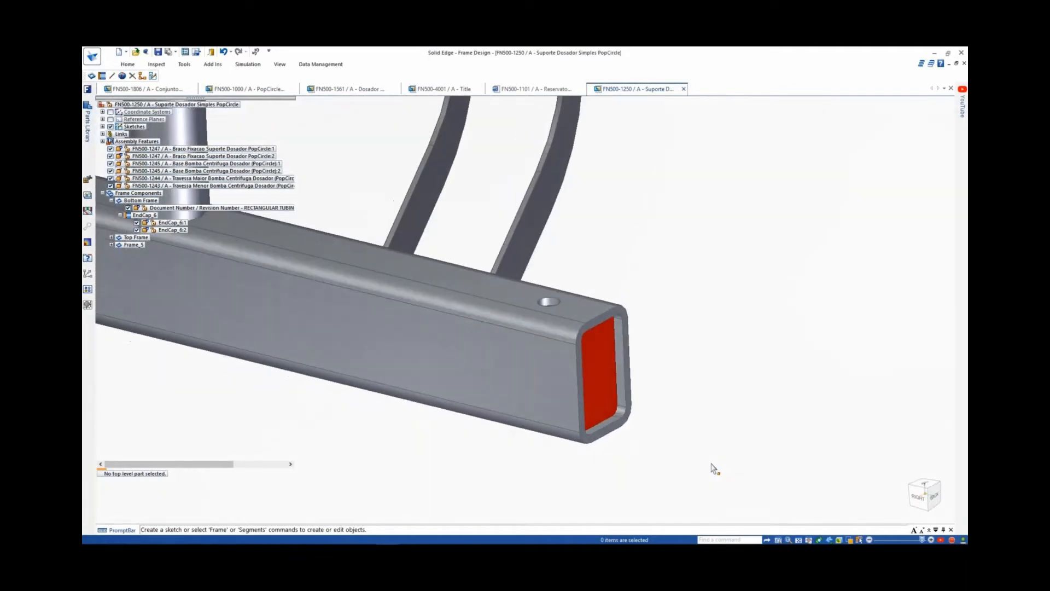
Leave the frame environment and bring up the component insertion options for the support assembly
right_drag(713, 468, 682, 435)
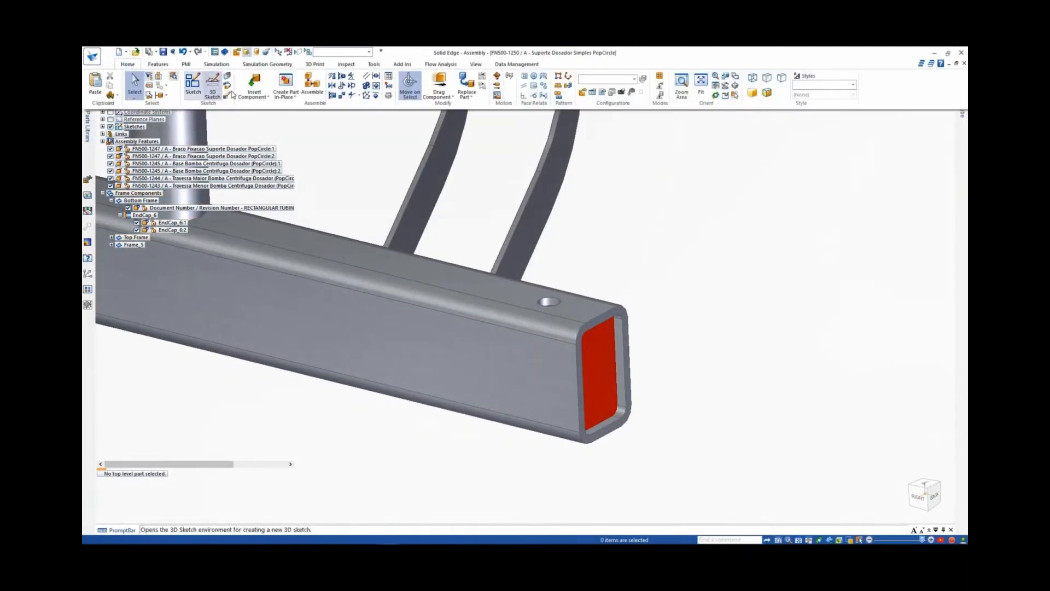
click(257, 98)
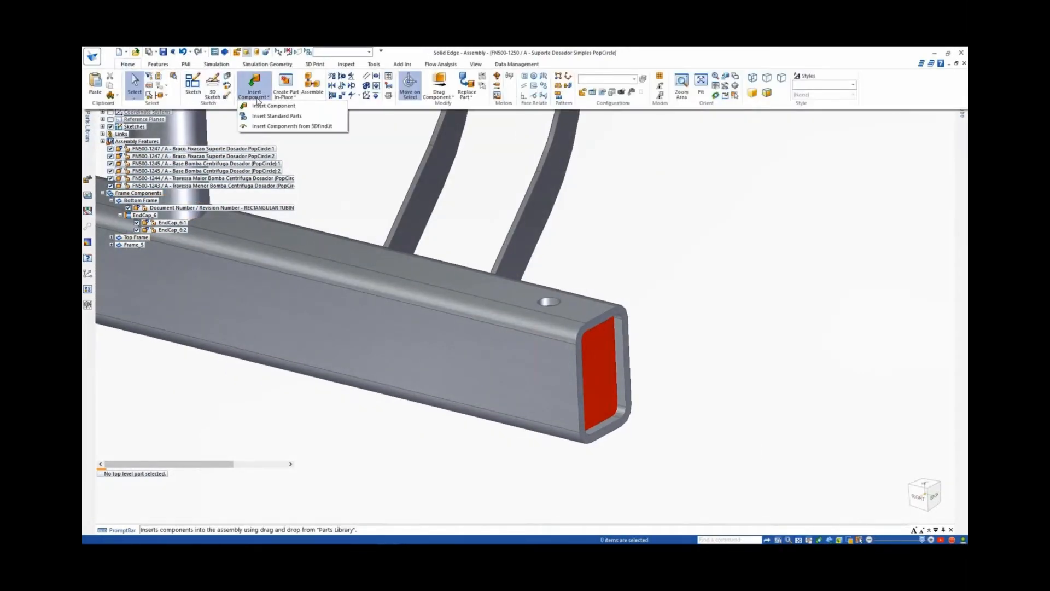